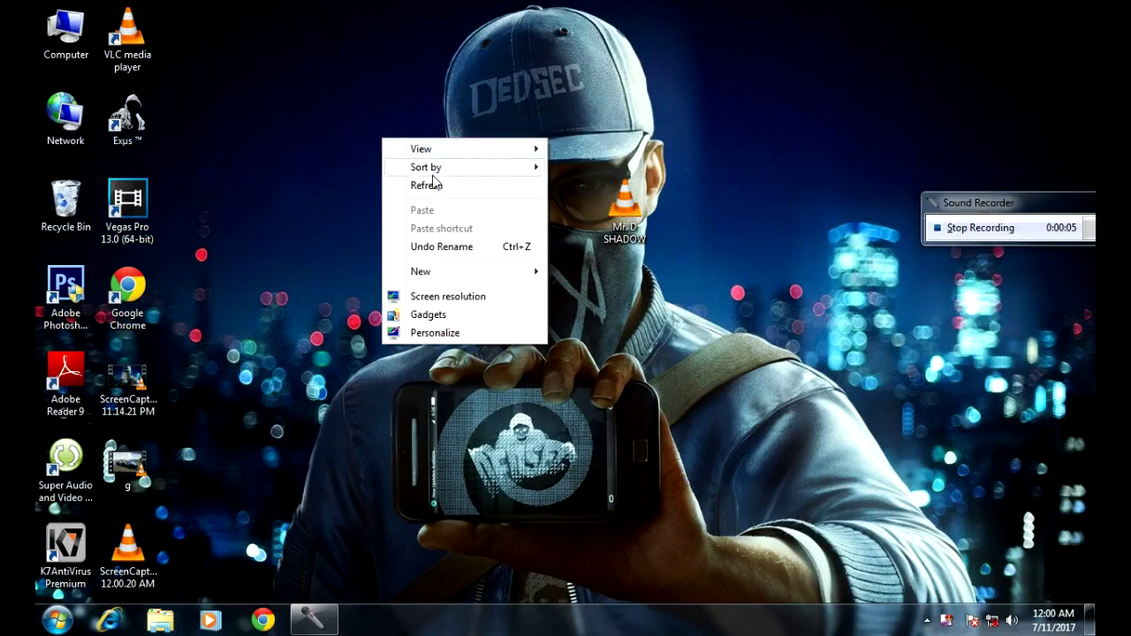
- Refresh the desktop several times from its right-click menu
click(430, 184)
right_click(321, 127)
click(354, 174)
right_click(323, 141)
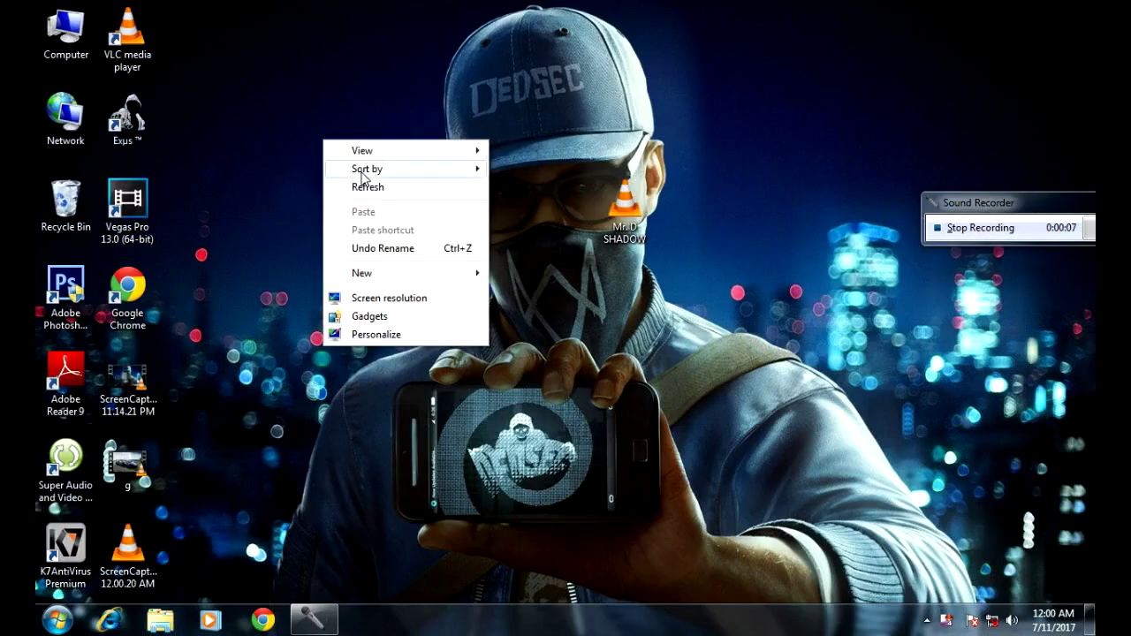
click(371, 186)
right_click(353, 153)
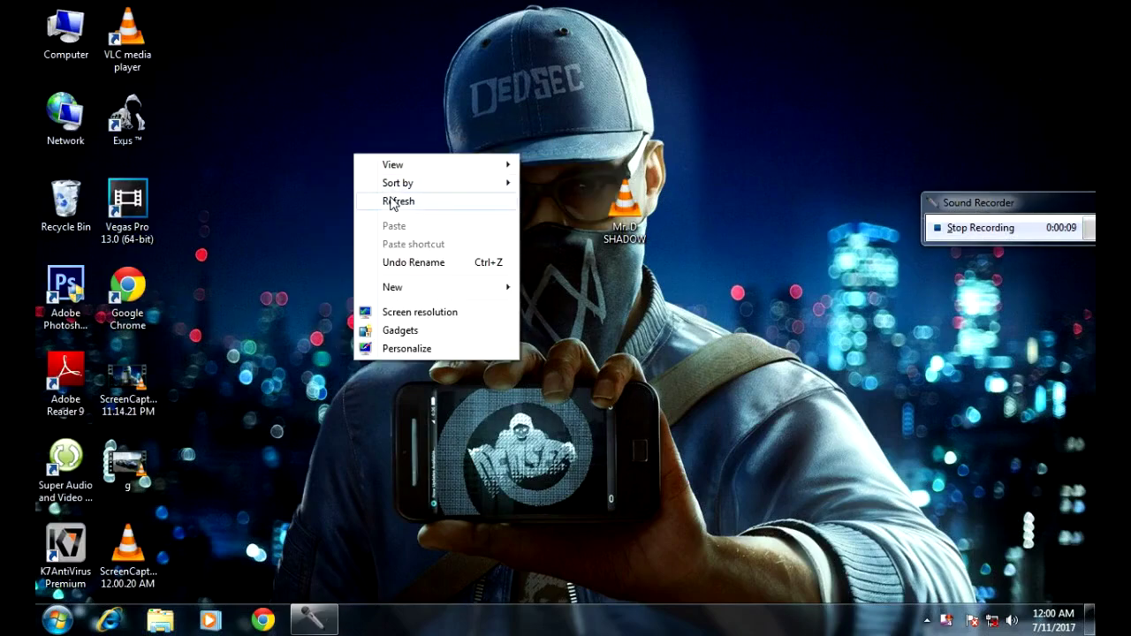
click(383, 200)
- Move the Mr. D SHADOW icon, refresh again, and bring up its context menu
drag(658, 217, 495, 199)
right_click(398, 101)
click(450, 148)
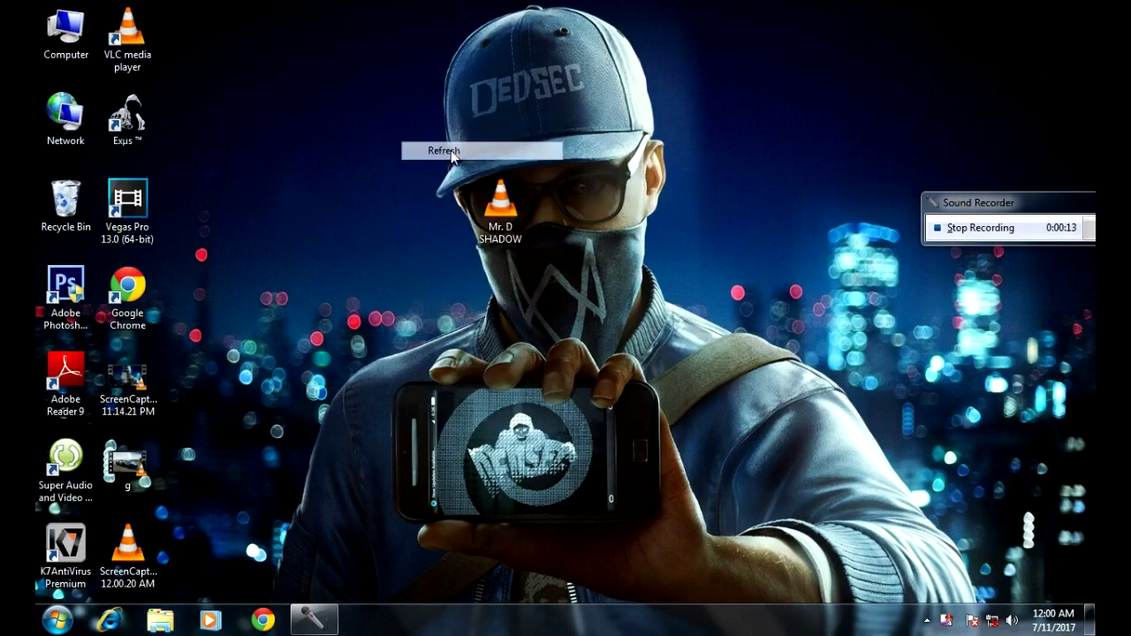
right_click(497, 194)
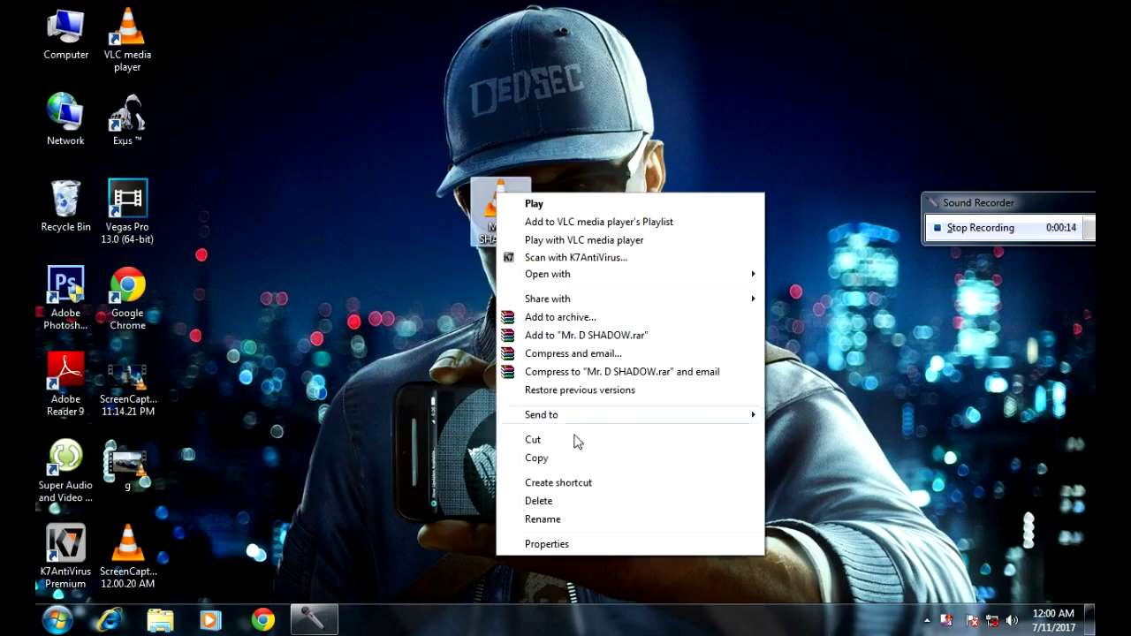
- Open the video's Properties and highlight the 333 MB Size and Size on disk values
click(578, 541)
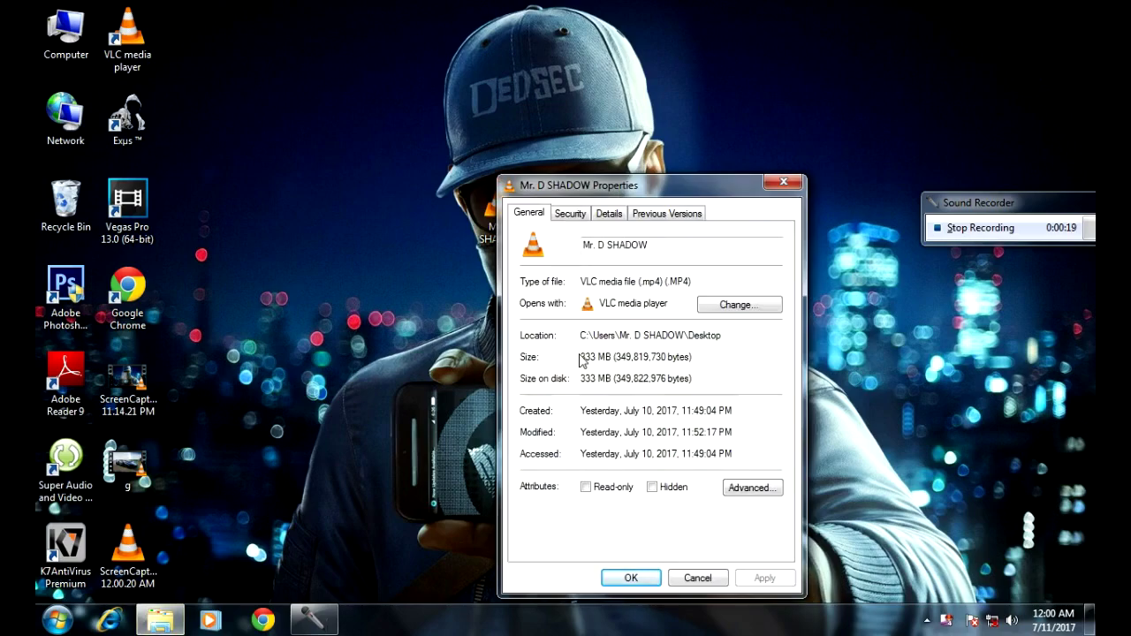
drag(594, 357, 748, 405)
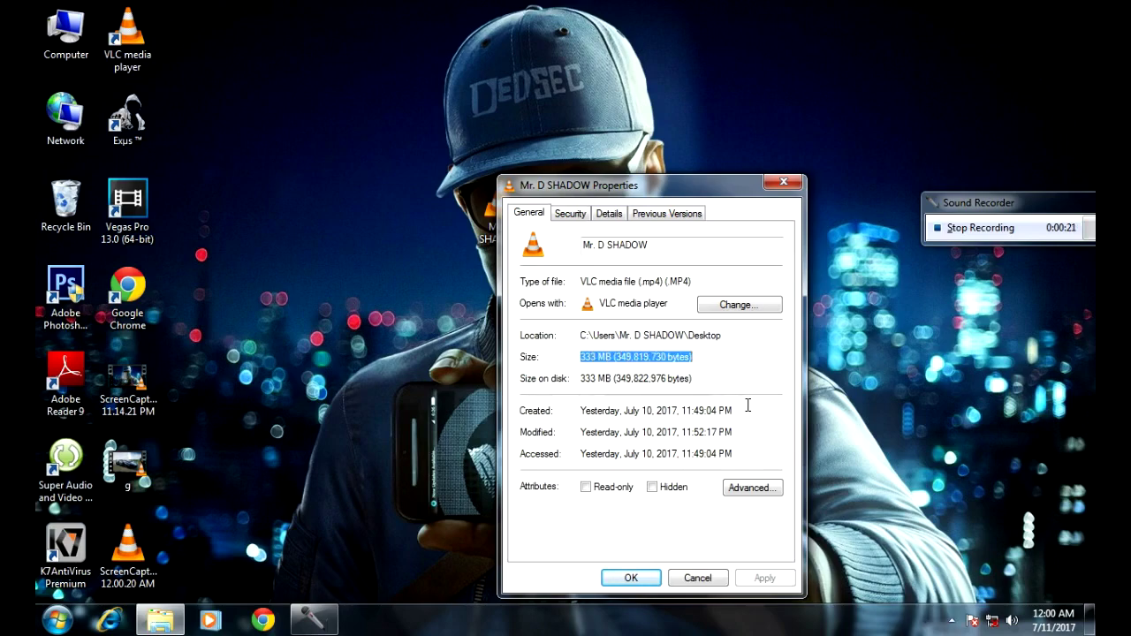
drag(577, 185, 558, 88)
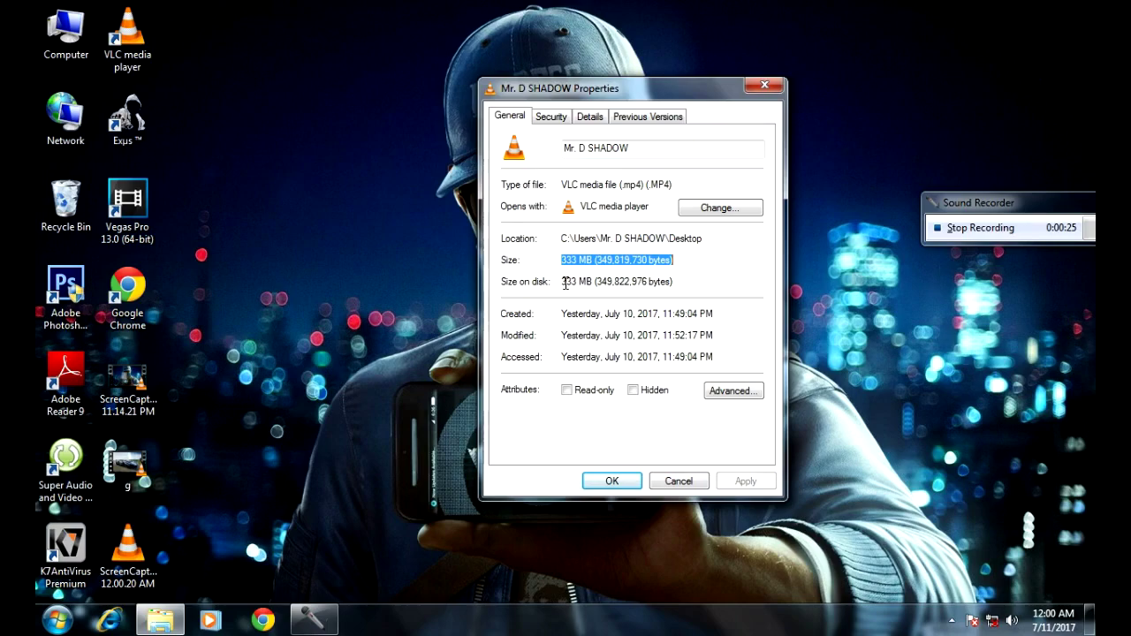
drag(563, 283, 678, 279)
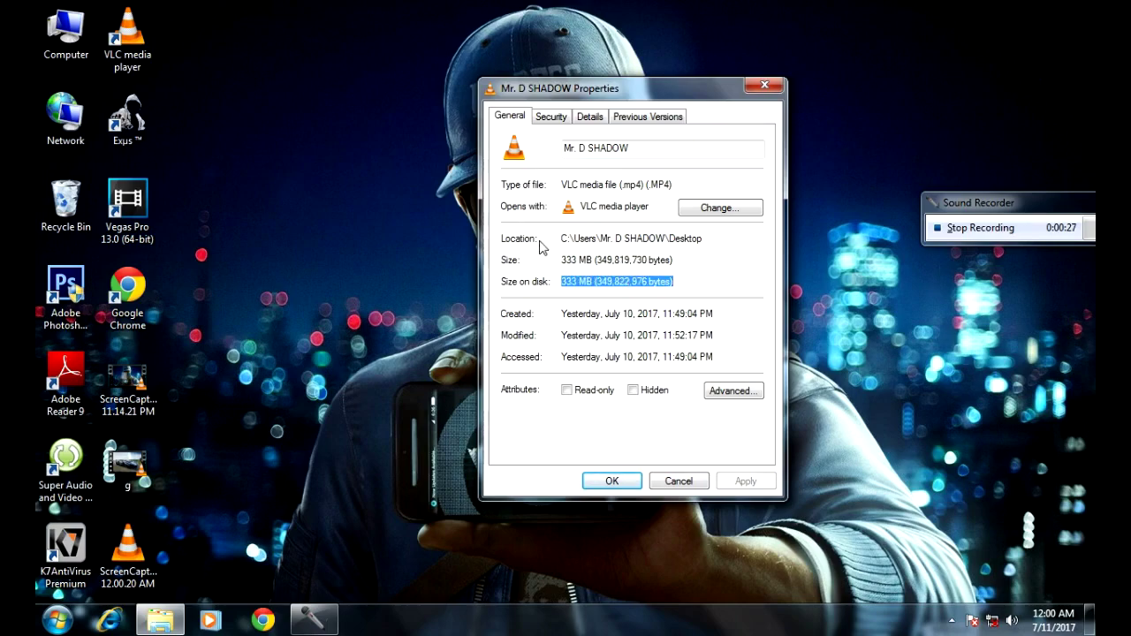
drag(563, 259, 682, 258)
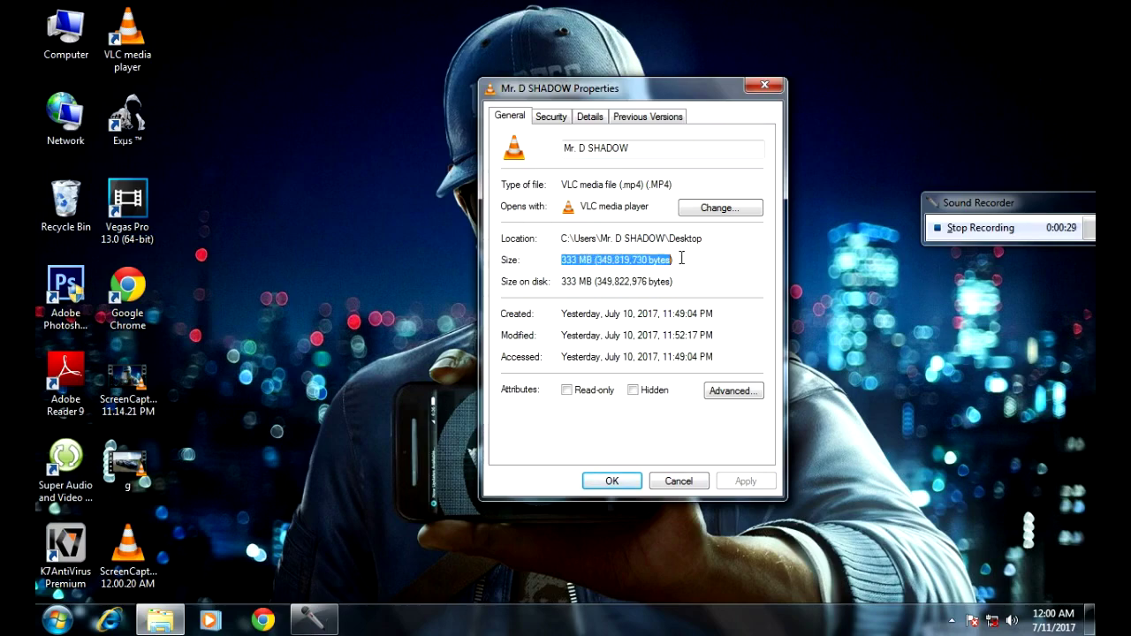
- Highlight both size values again, close Properties, and move the icon right
drag(631, 86, 711, 122)
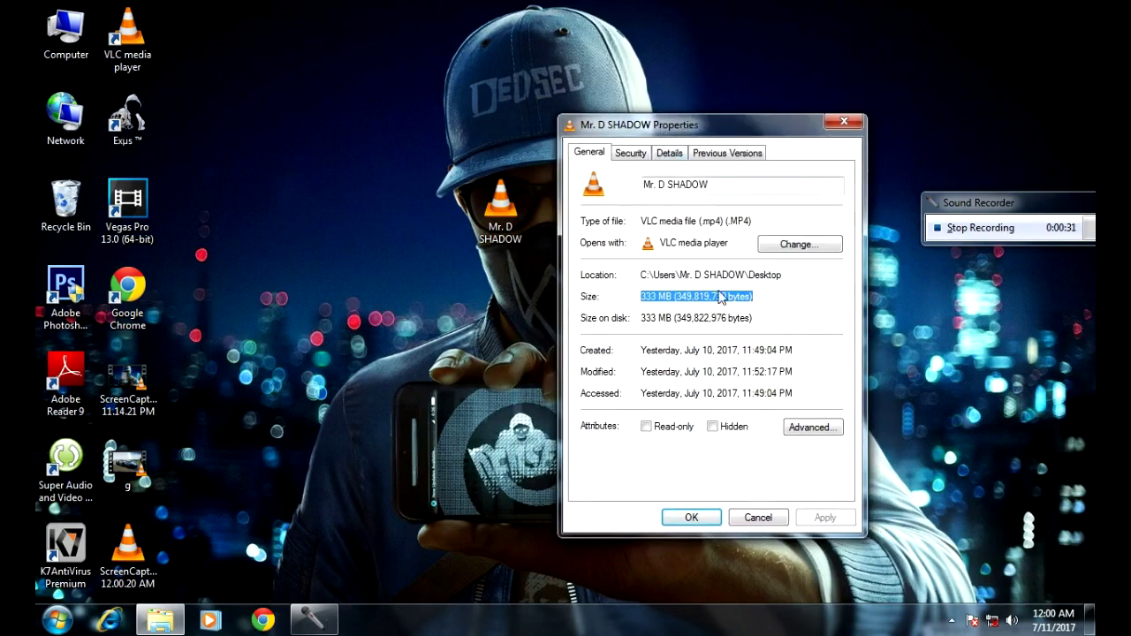
click(730, 303)
drag(754, 302, 632, 298)
drag(755, 318, 639, 317)
drag(664, 128, 625, 124)
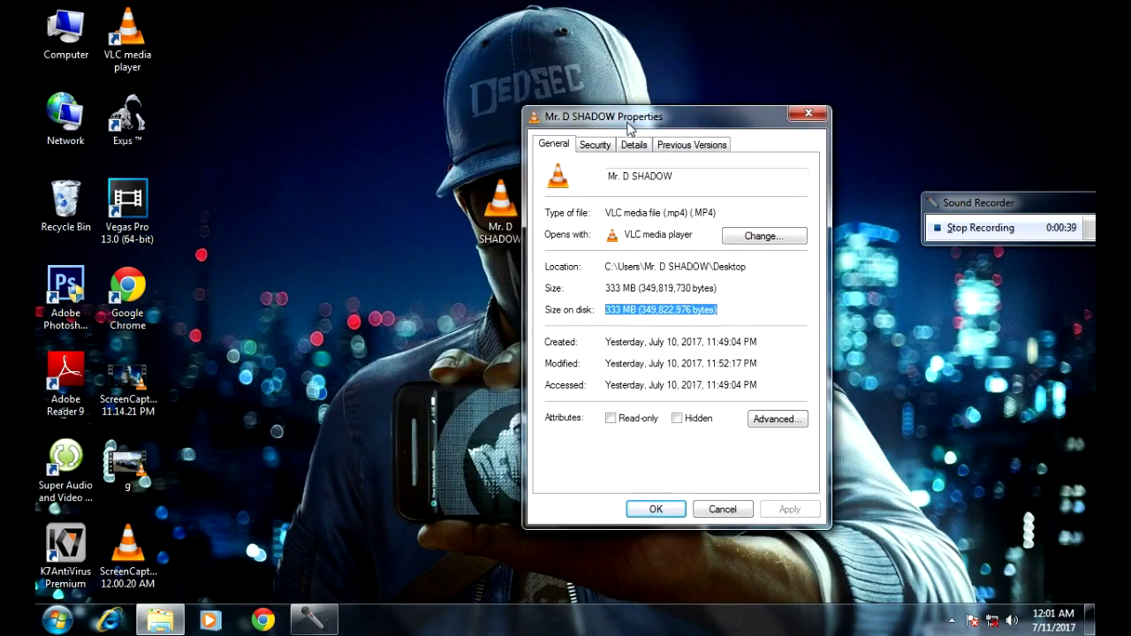
click(807, 114)
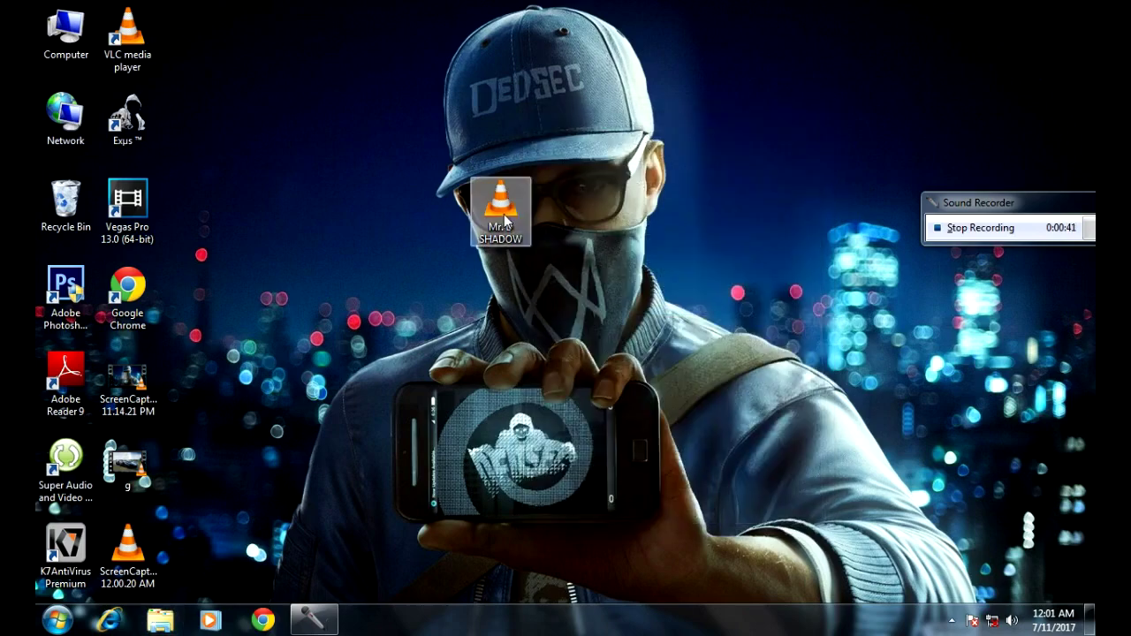
drag(500, 201, 570, 216)
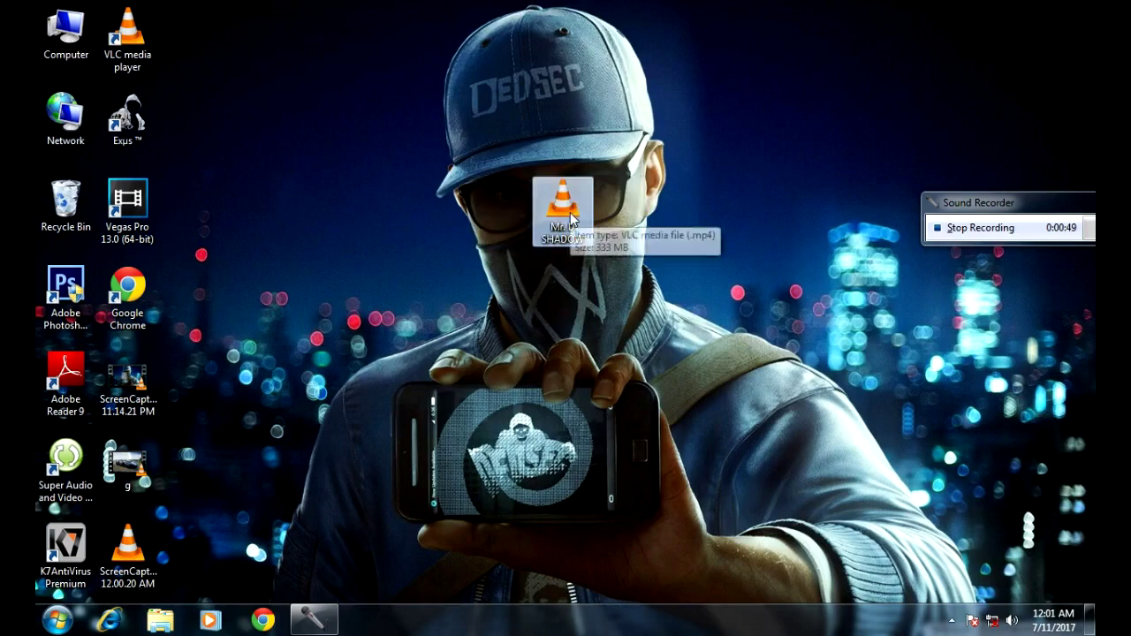
- Play the Mr. D SHADOW video in VLC and skip ahead to about 00:57
double_click(567, 212)
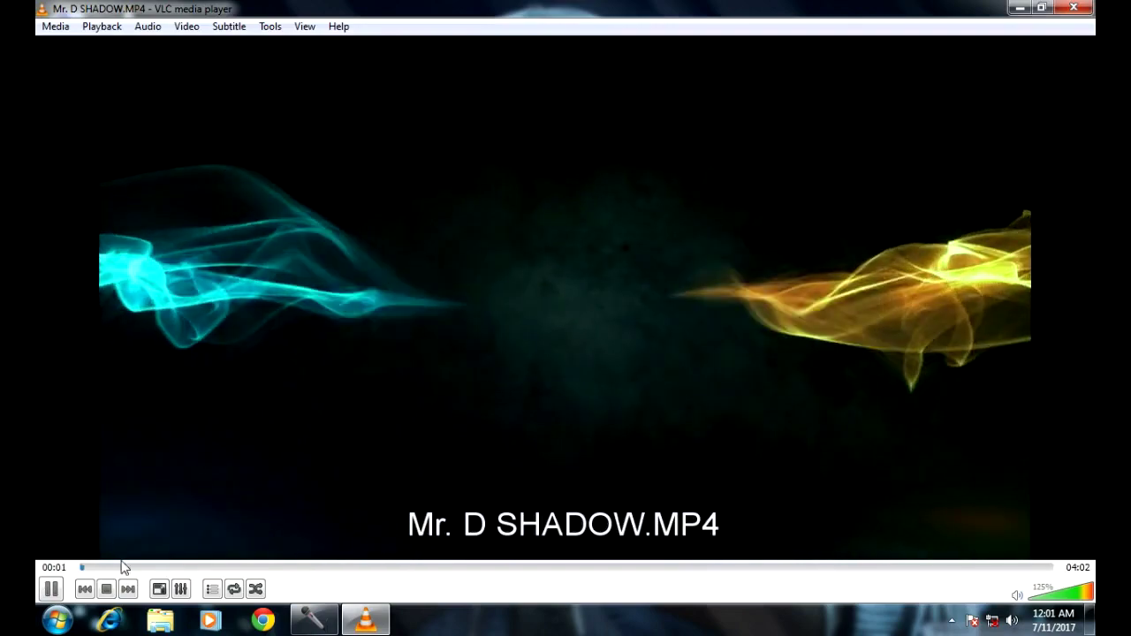
click(125, 570)
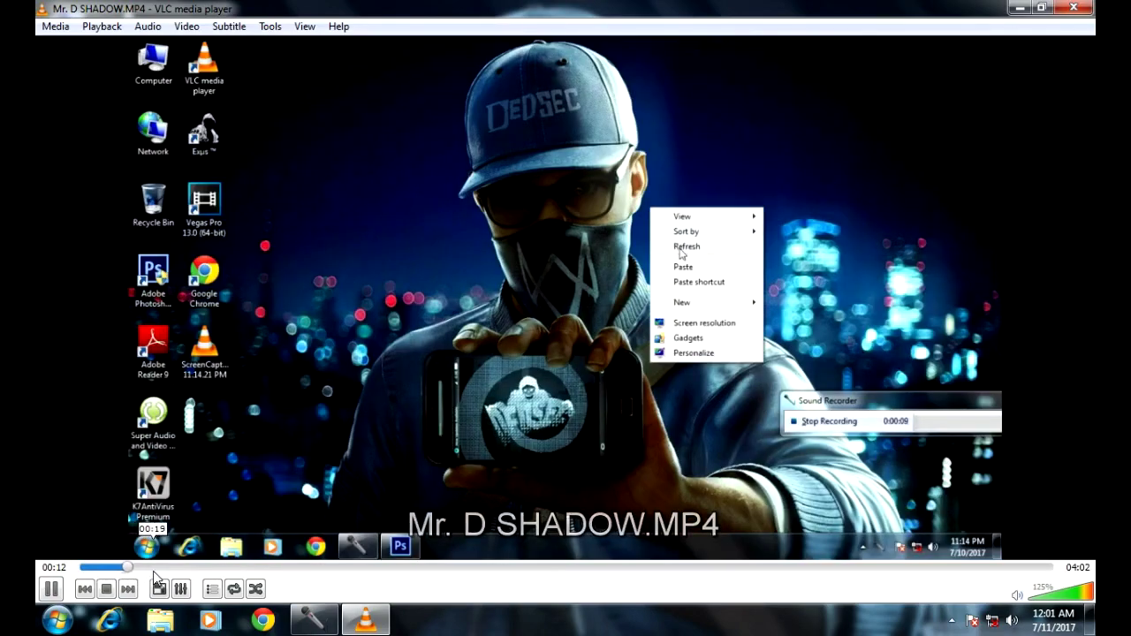
click(156, 569)
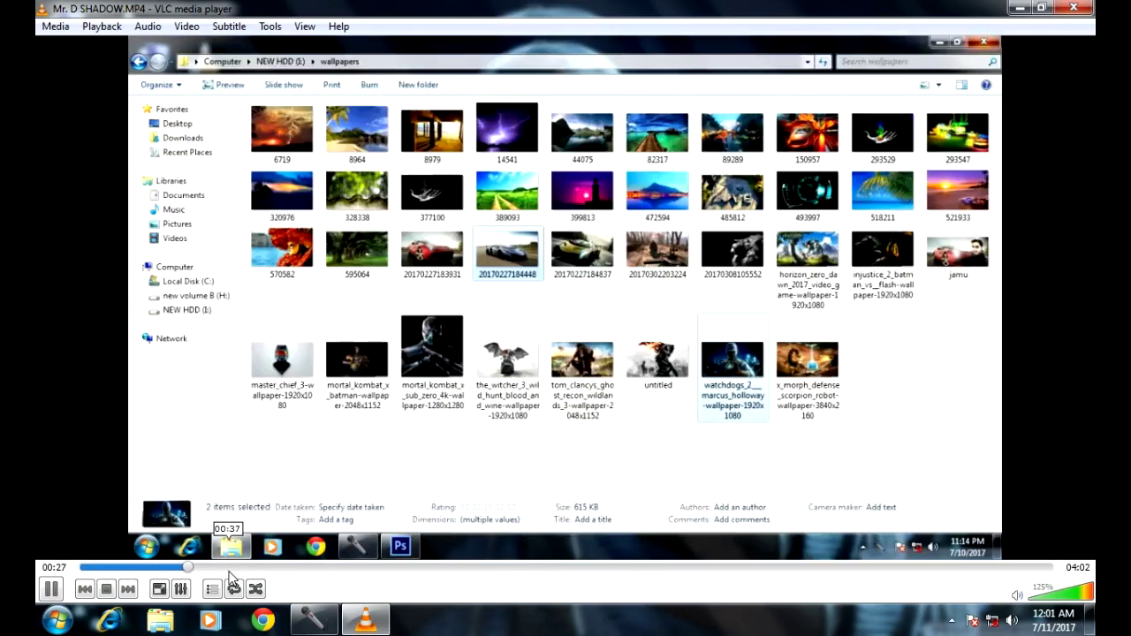
click(232, 570)
click(267, 569)
click(310, 578)
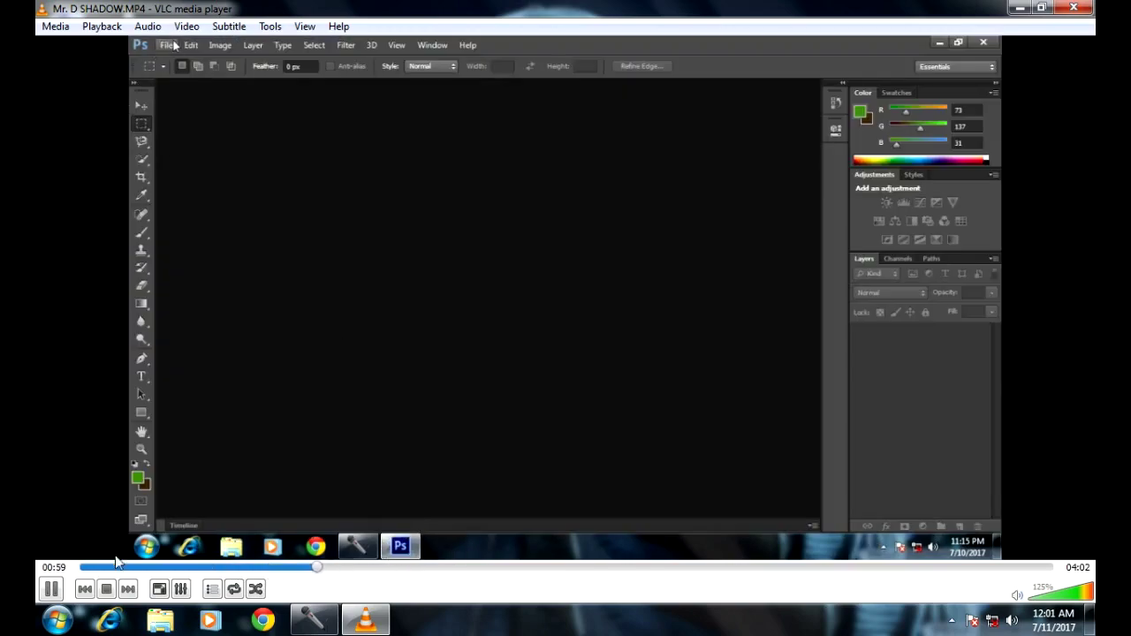
- Mute the volume to 0% and skip forward past 01:11 to about 01:51
scroll(480, 403, up, 3)
scroll(480, 408, down, 2)
scroll(479, 408, down, 20)
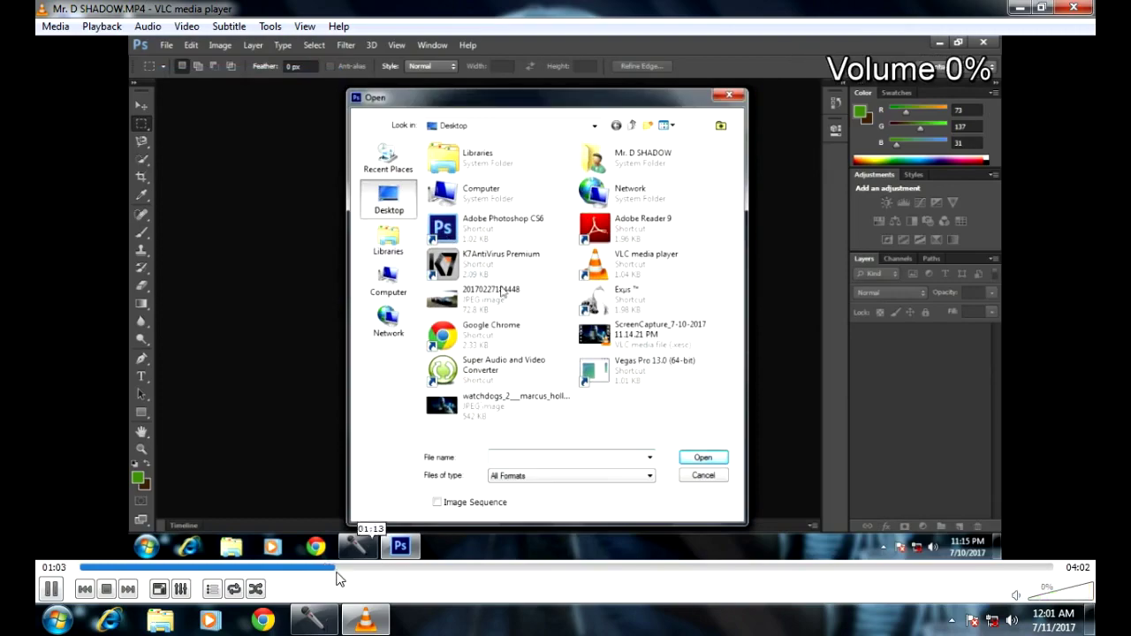
click(366, 568)
drag(404, 573, 704, 574)
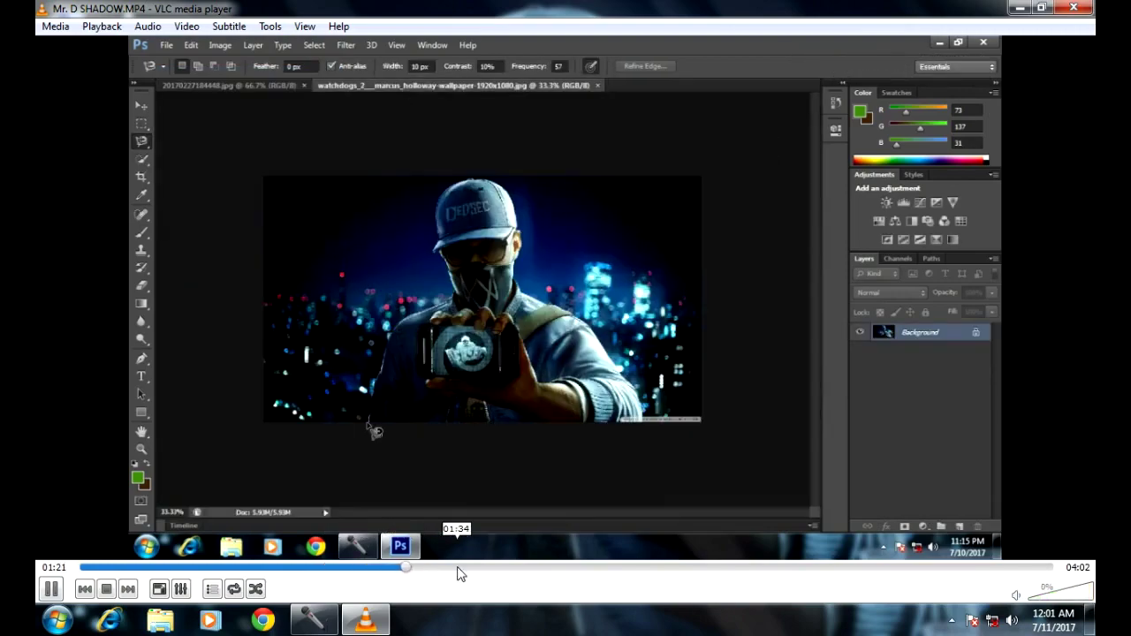
- Quit VLC and view the Mr. D SHADOW video's Properties
key(ctrl+q)
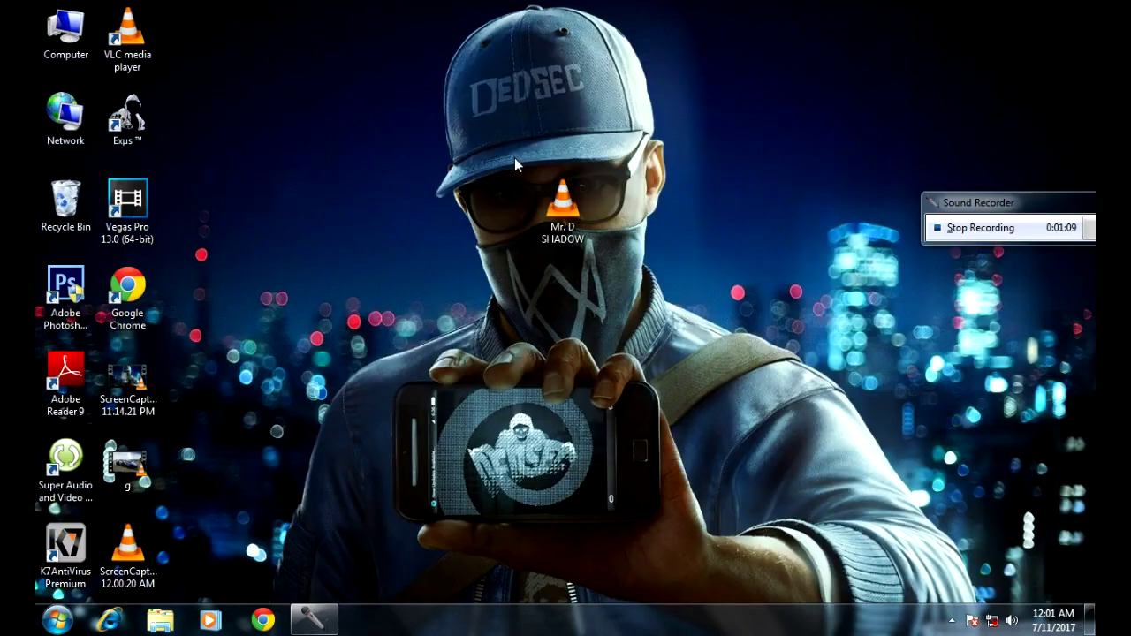
right_click(582, 211)
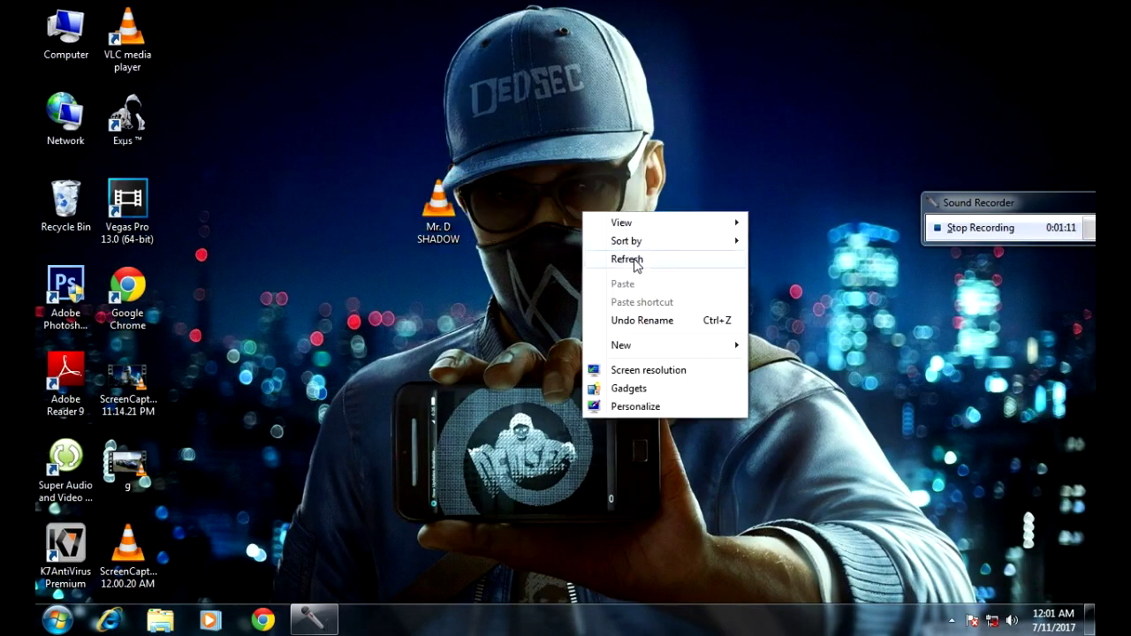
key(Escape)
right_click(430, 216)
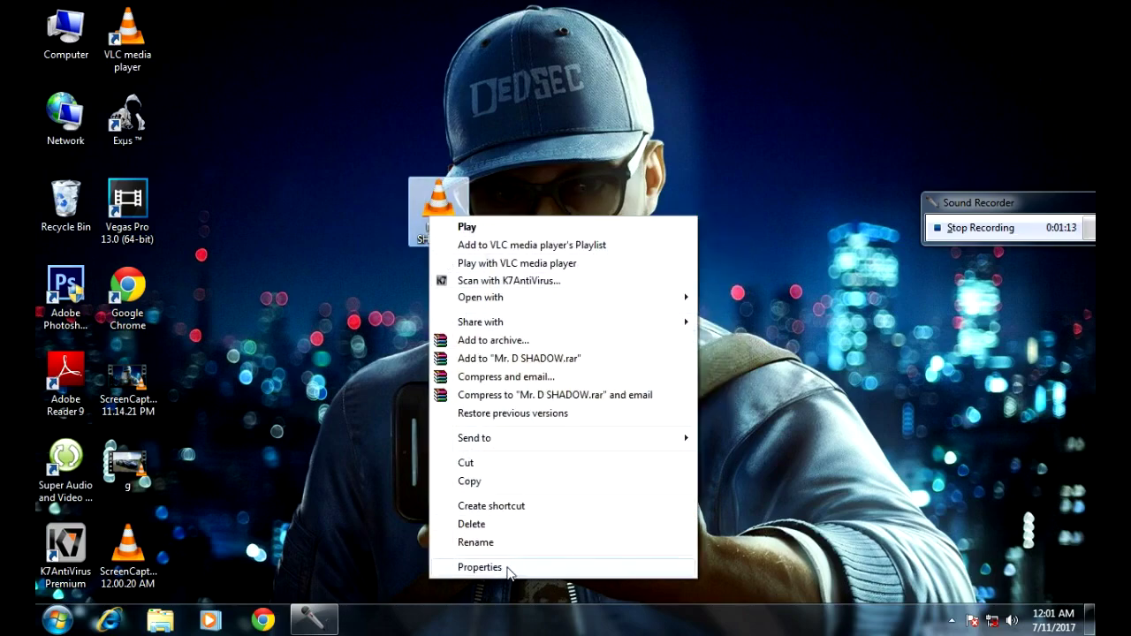
click(495, 568)
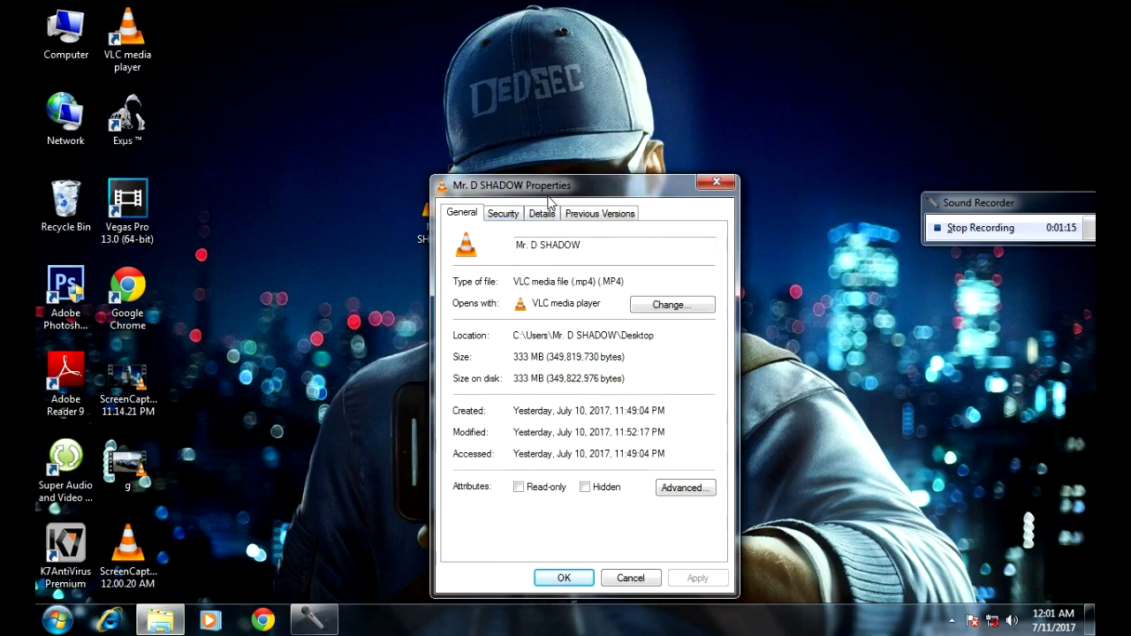
drag(548, 193, 558, 146)
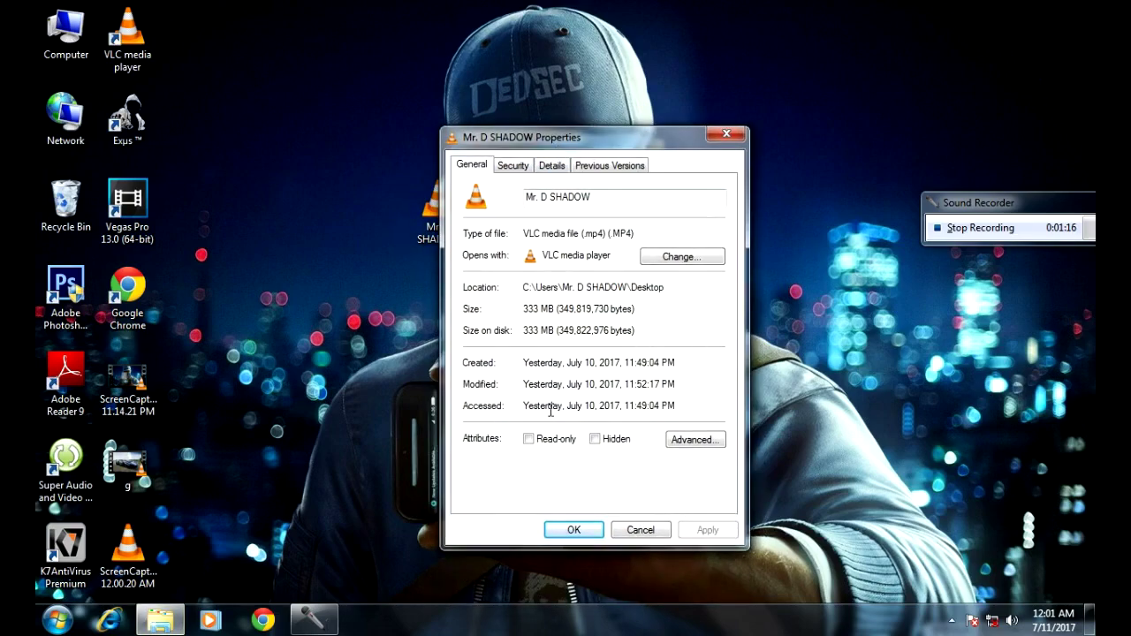
click(575, 529)
- Reopen the video's Properties to confirm the 333 MB size, then close it
click(440, 234)
right_click(445, 205)
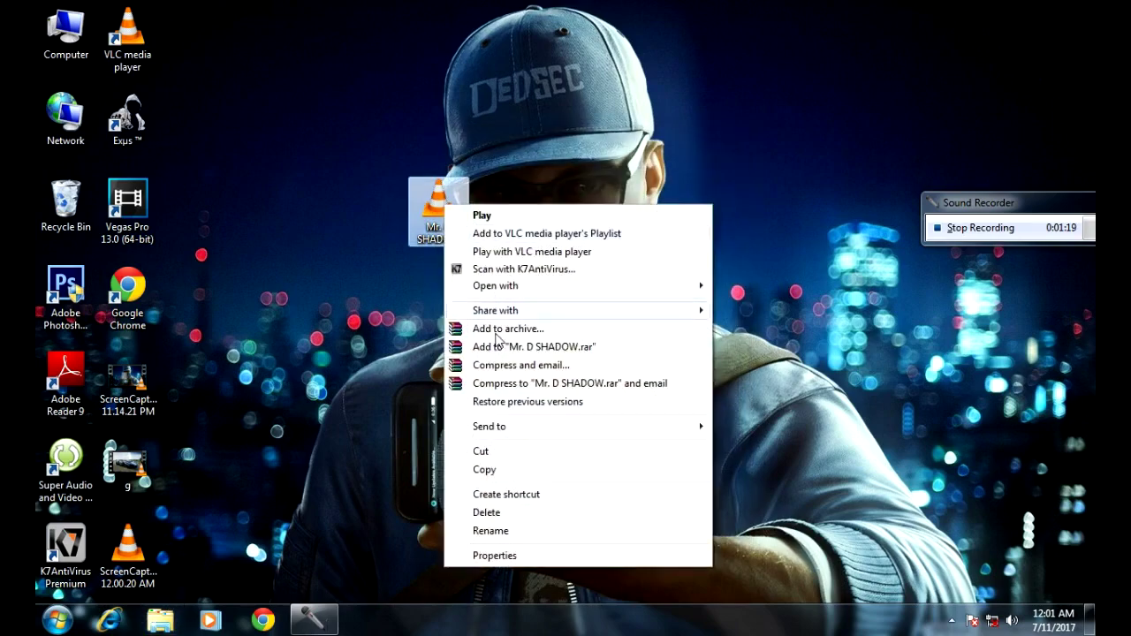
click(527, 556)
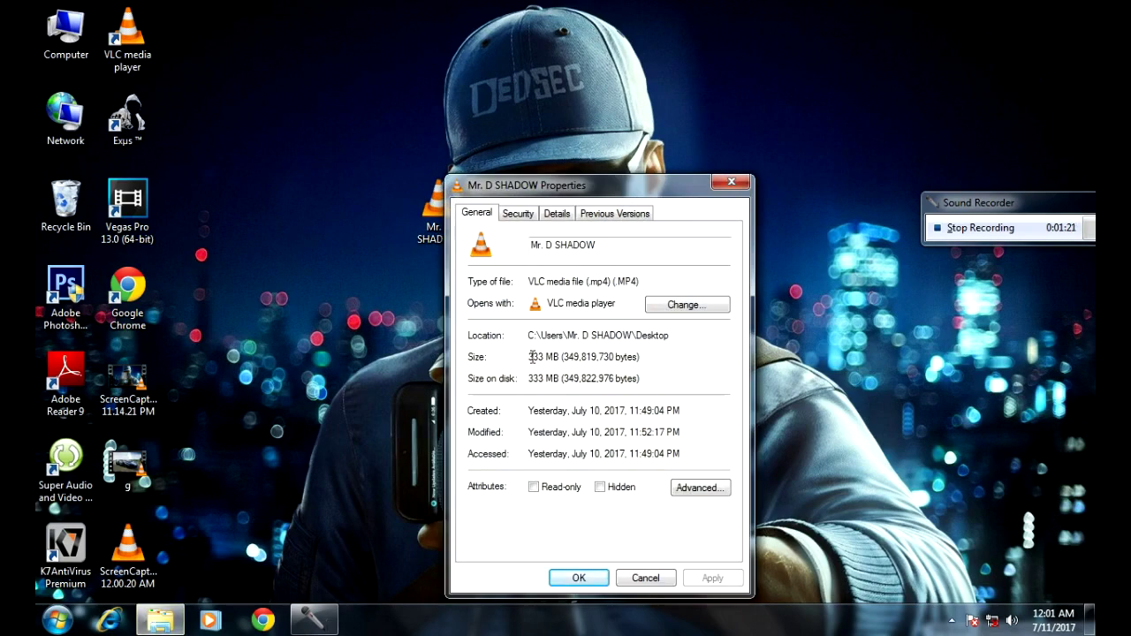
drag(530, 357, 565, 357)
click(566, 579)
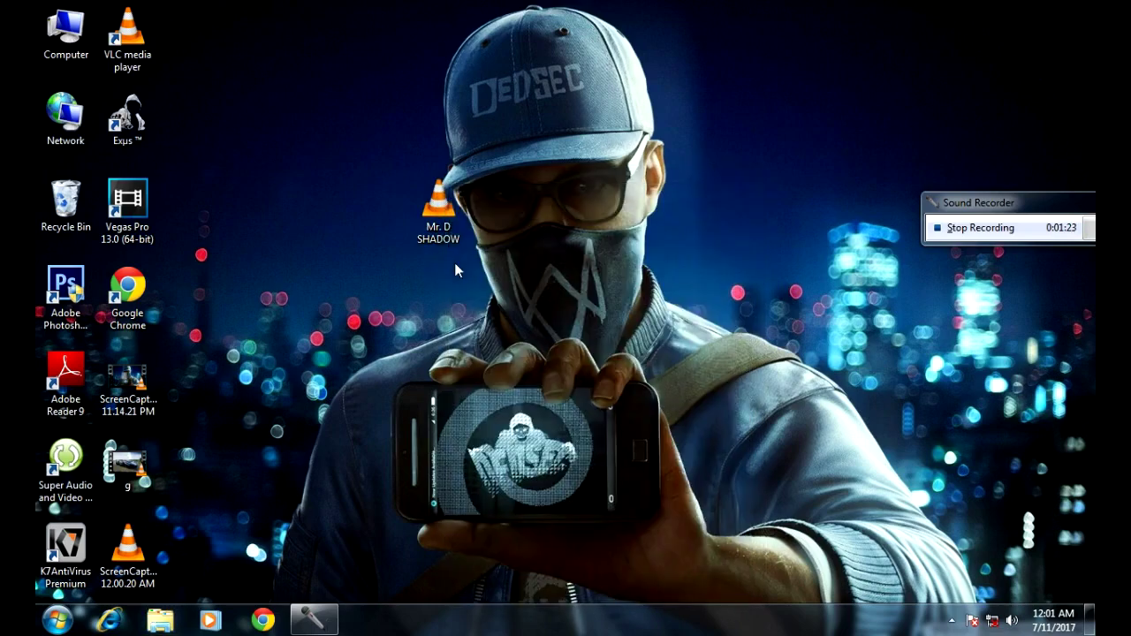
- Place the video icon in the top row beside the VLC shortcut and refresh the desktop
drag(439, 212, 185, 44)
right_click(273, 54)
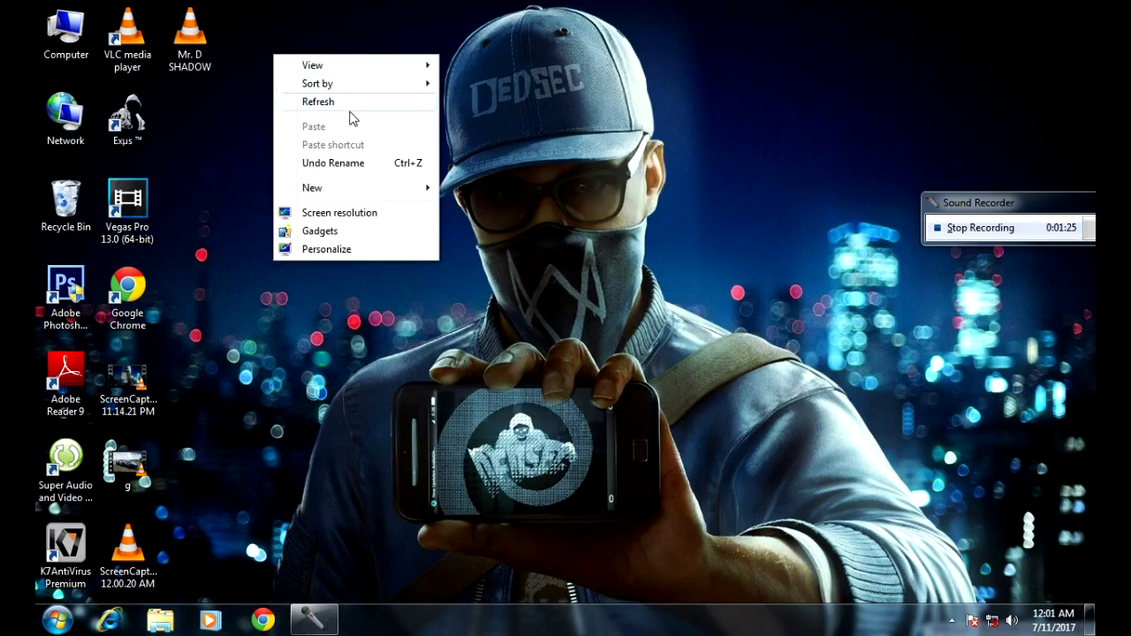
right_click(349, 82)
right_click(384, 116)
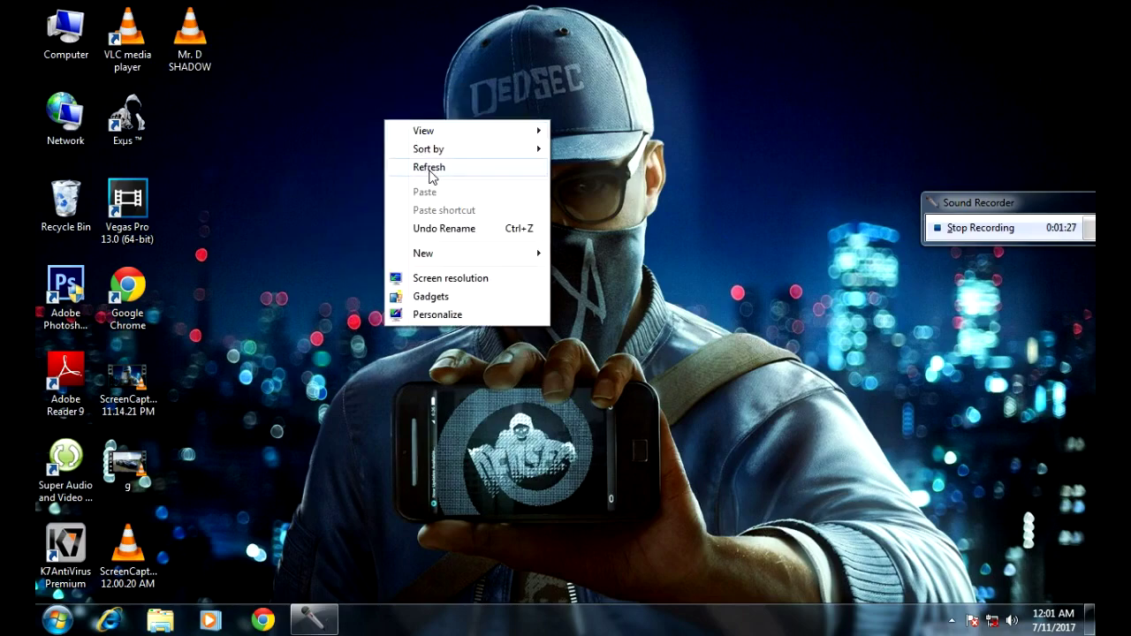
click(399, 164)
right_click(275, 105)
click(297, 155)
mouse_move(127, 36)
mouse_down()
mouse_move(446, 212)
mouse_move(155, 69)
mouse_move(131, 42)
mouse_up()
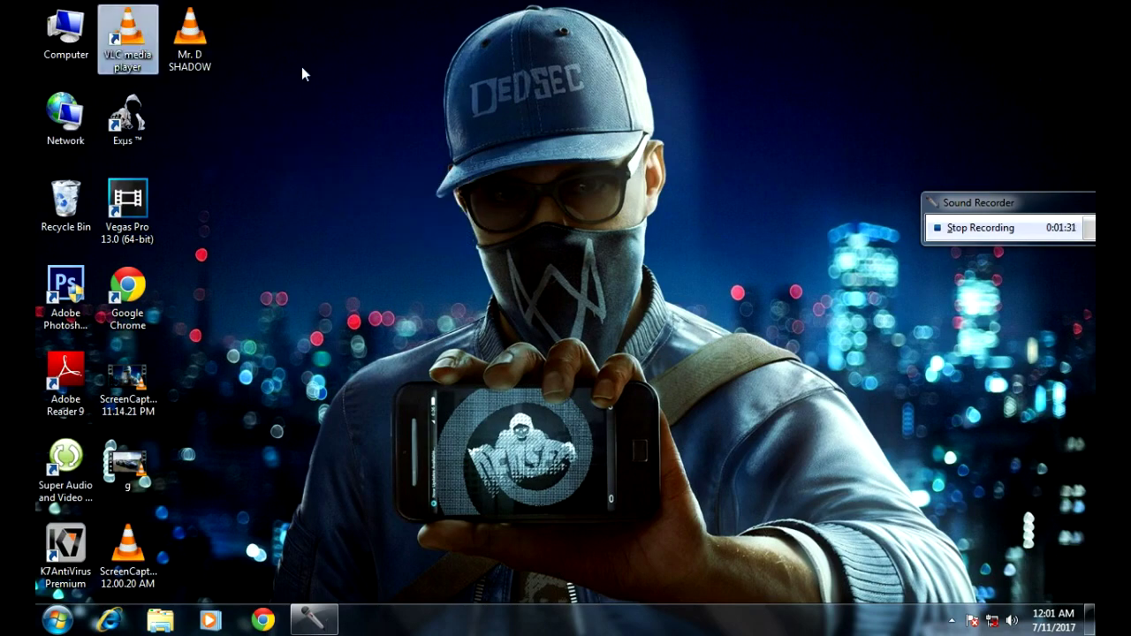
right_click(301, 66)
click(336, 115)
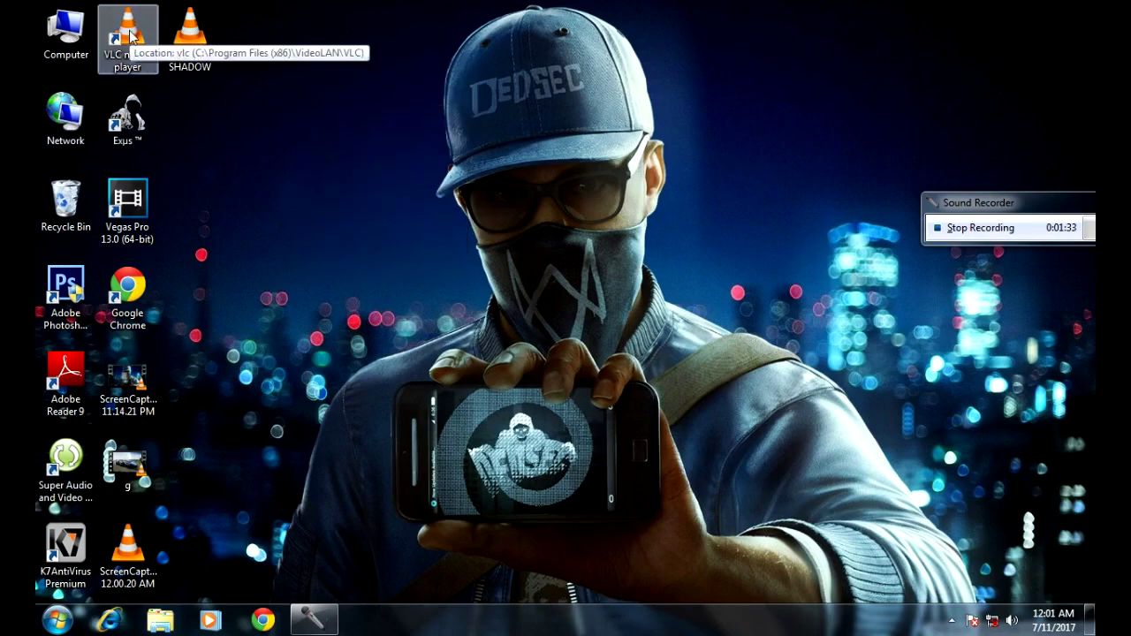
- Launch VLC and bring up the Open Media dialog on its File tab
double_click(131, 35)
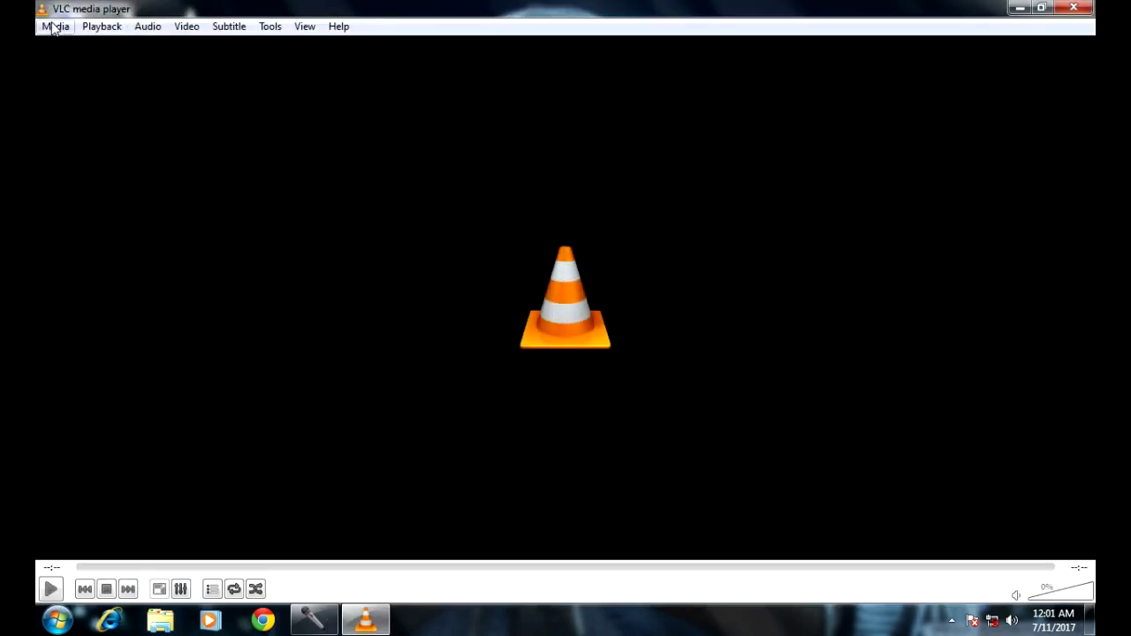
click(53, 28)
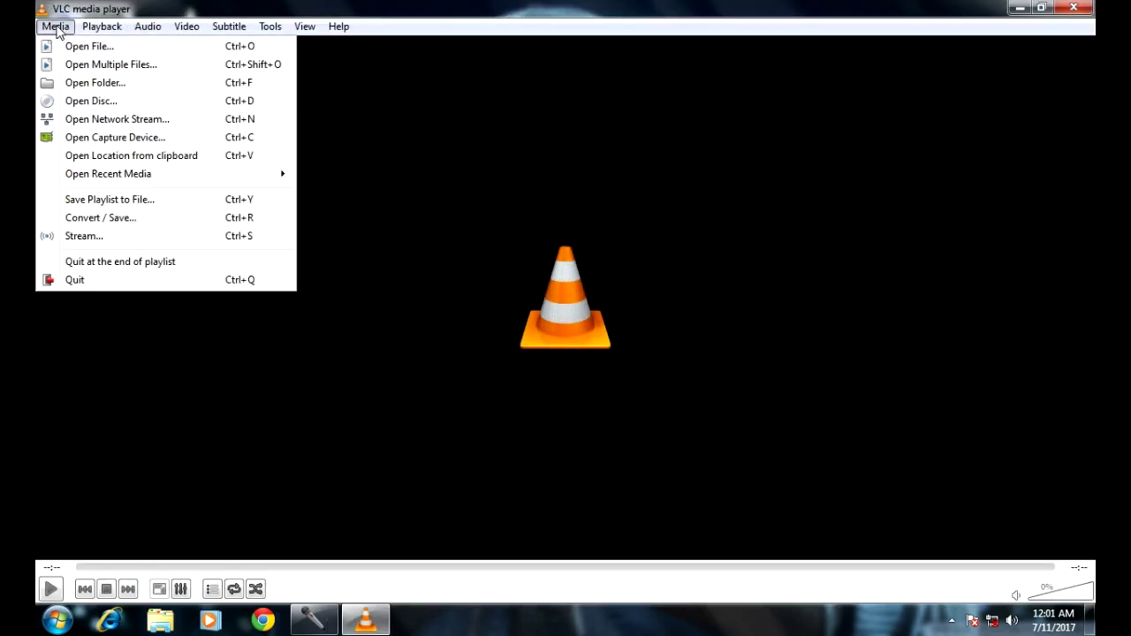
click(86, 139)
click(389, 166)
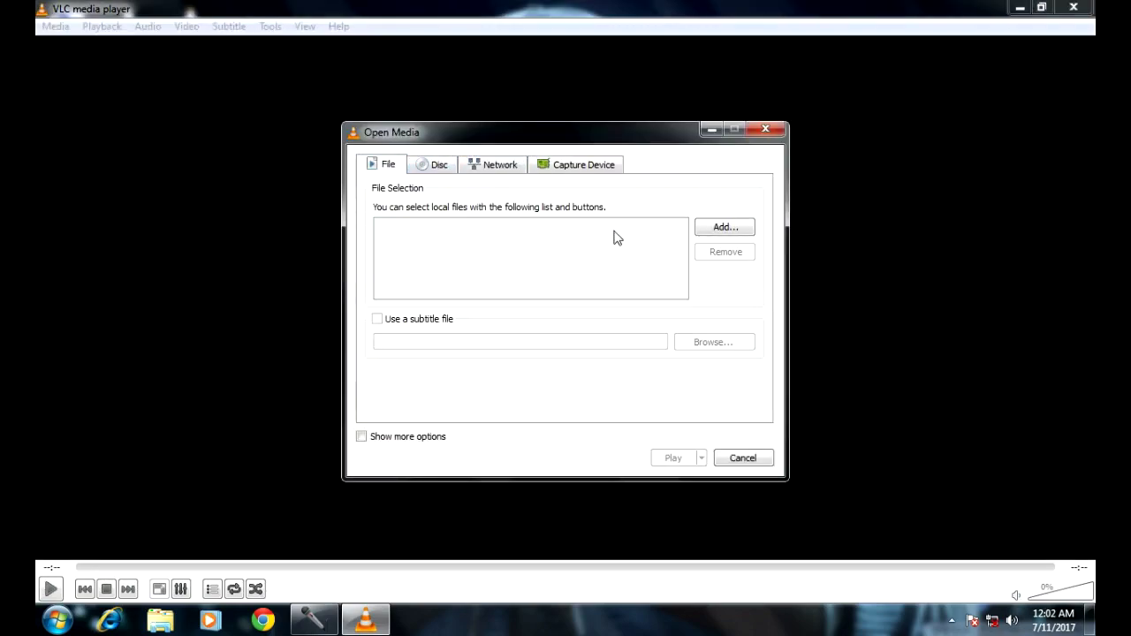
- Browse for a file to add, then close the file browser without choosing one
click(720, 233)
drag(508, 171, 493, 143)
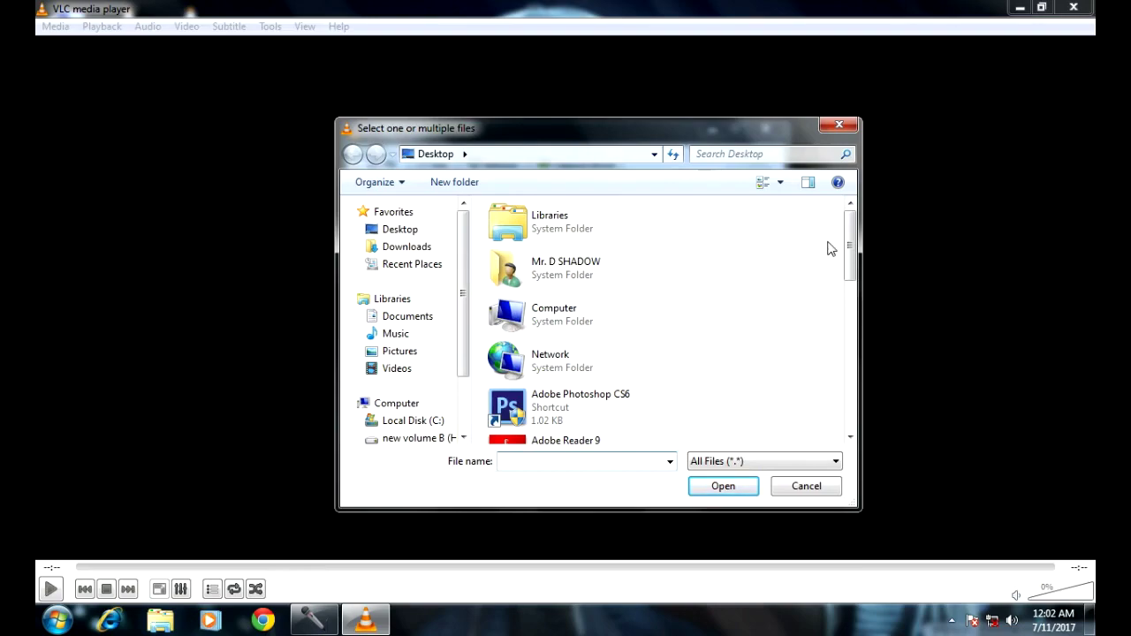
drag(846, 245, 813, 210)
drag(551, 134, 597, 130)
click(894, 123)
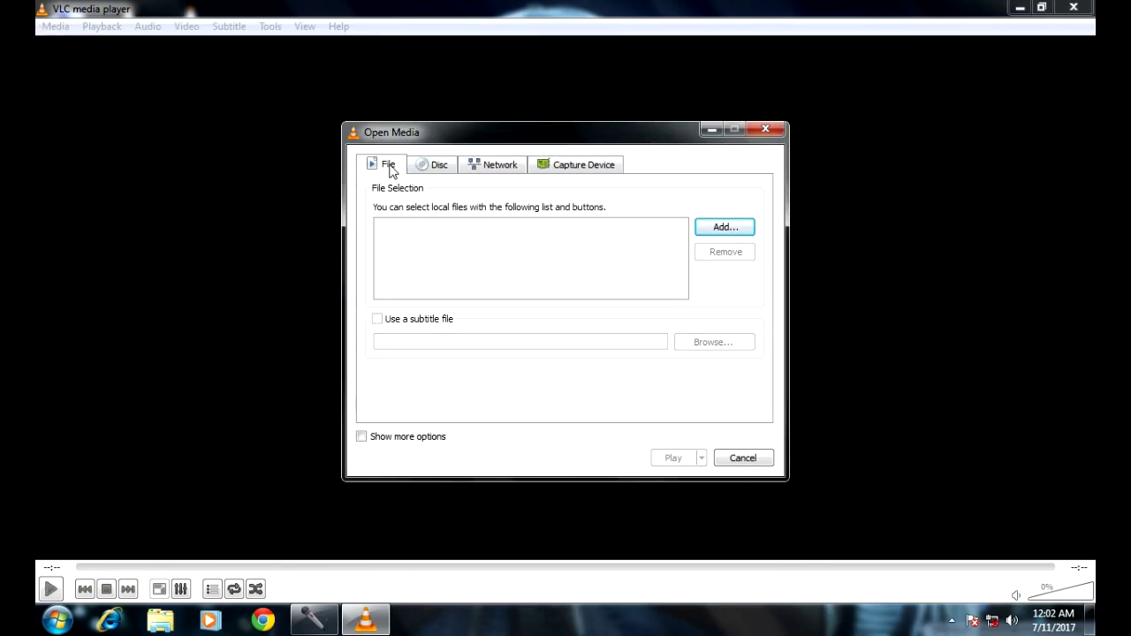
- Look over the Disc and Capture Device tabs, then browse the Desktop folder from File
click(433, 165)
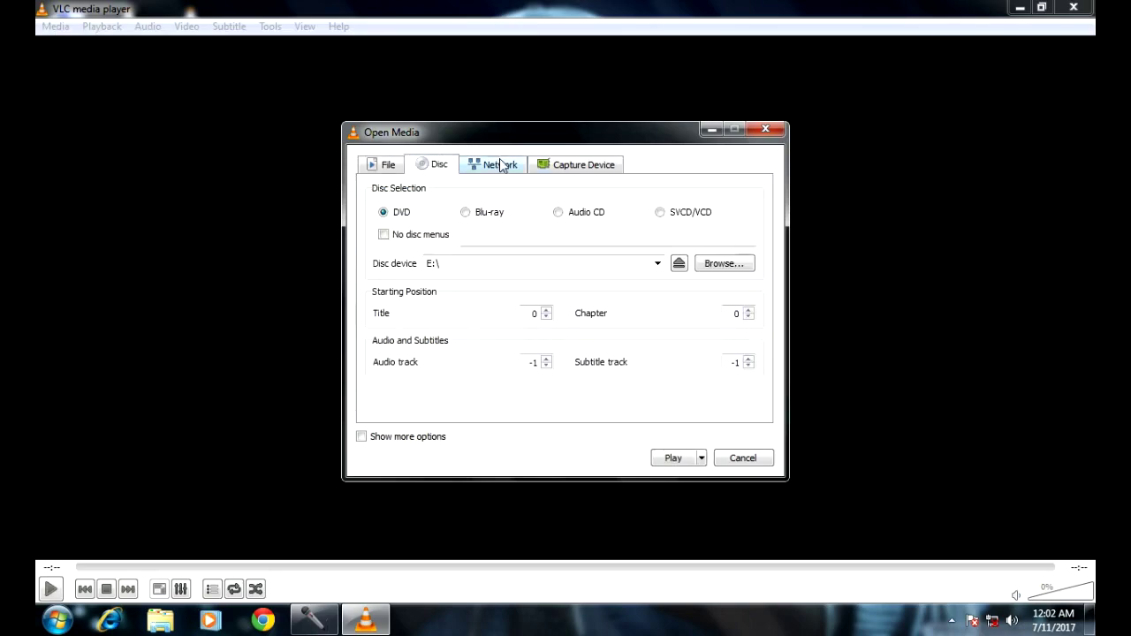
click(579, 164)
click(376, 167)
click(726, 227)
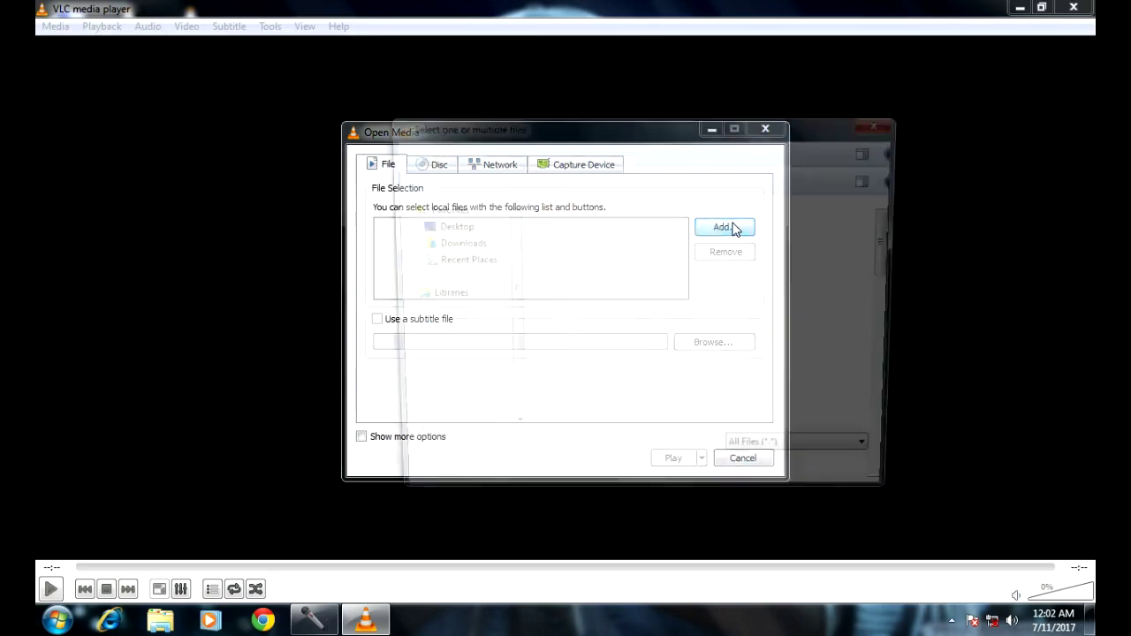
click(449, 227)
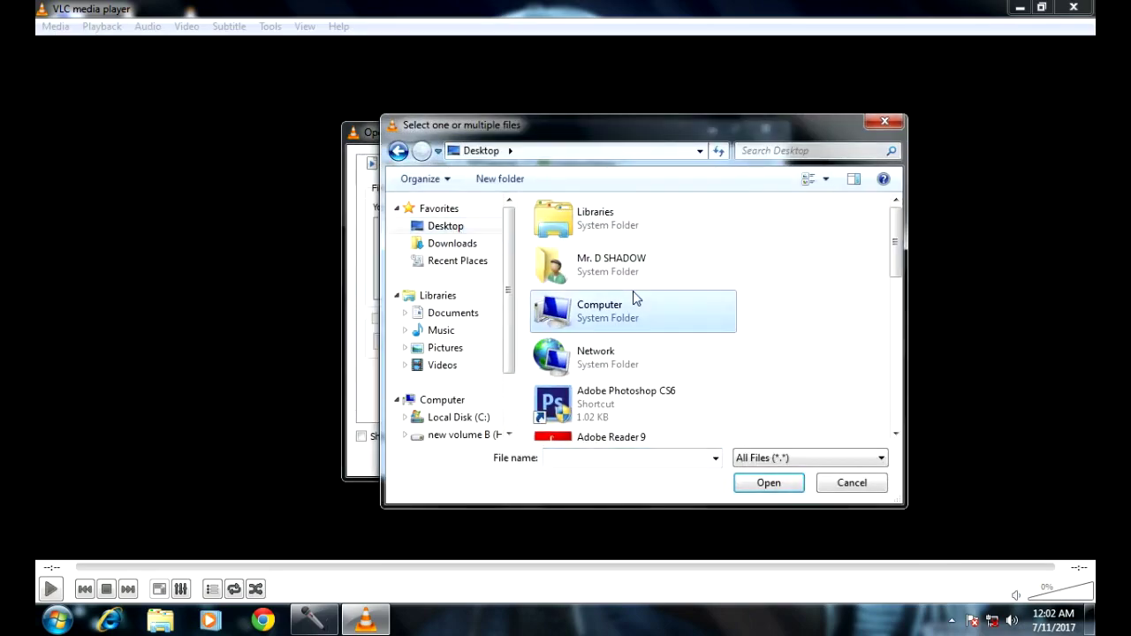
- Select the 333 MB Mr. D SHADOW.MP4 and add it to the file list
scroll(633, 292, down, 5)
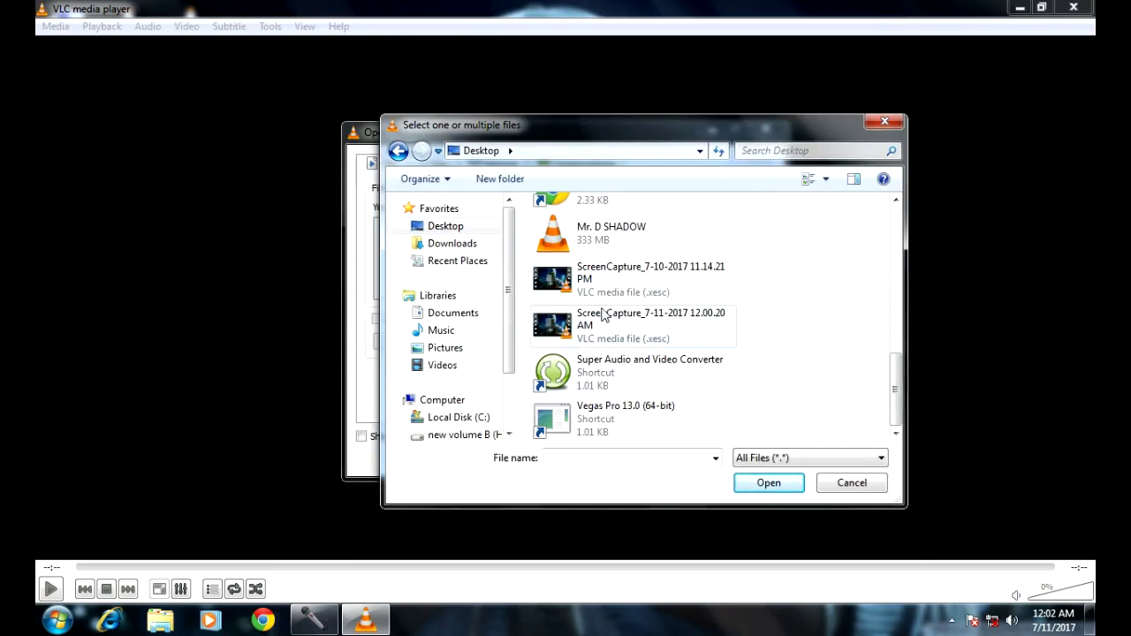
scroll(654, 328, up, 3)
scroll(655, 332, down, 3)
scroll(654, 327, up, 1)
click(599, 366)
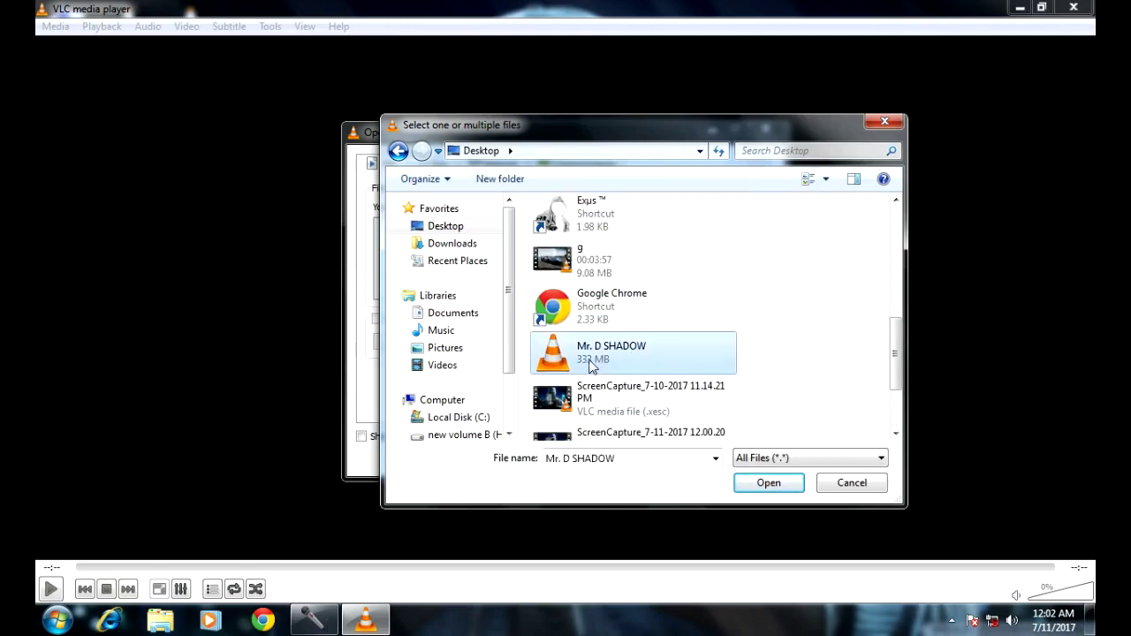
drag(594, 362, 588, 369)
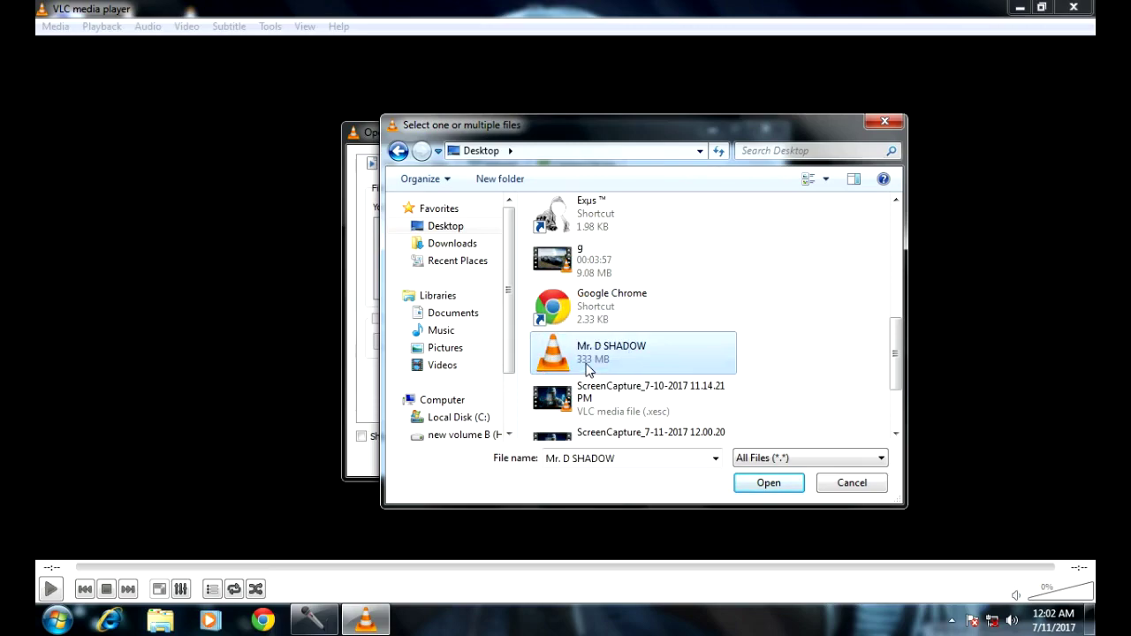
click(789, 486)
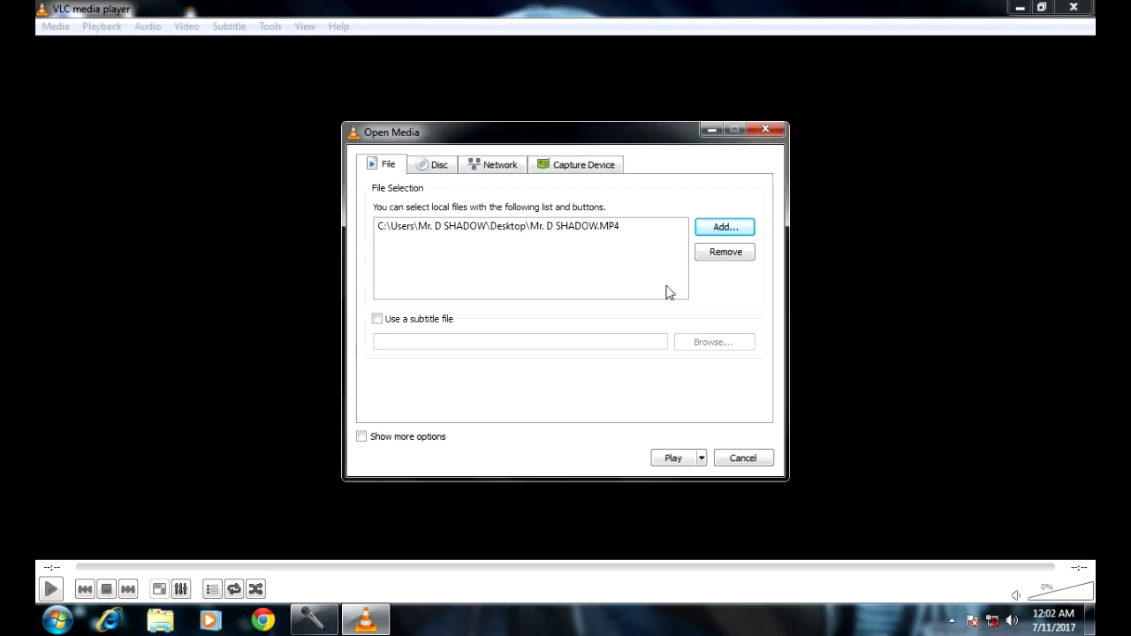
- Choose Convert and keep the Video - H.264 + MP3 (MP4) profile
click(702, 459)
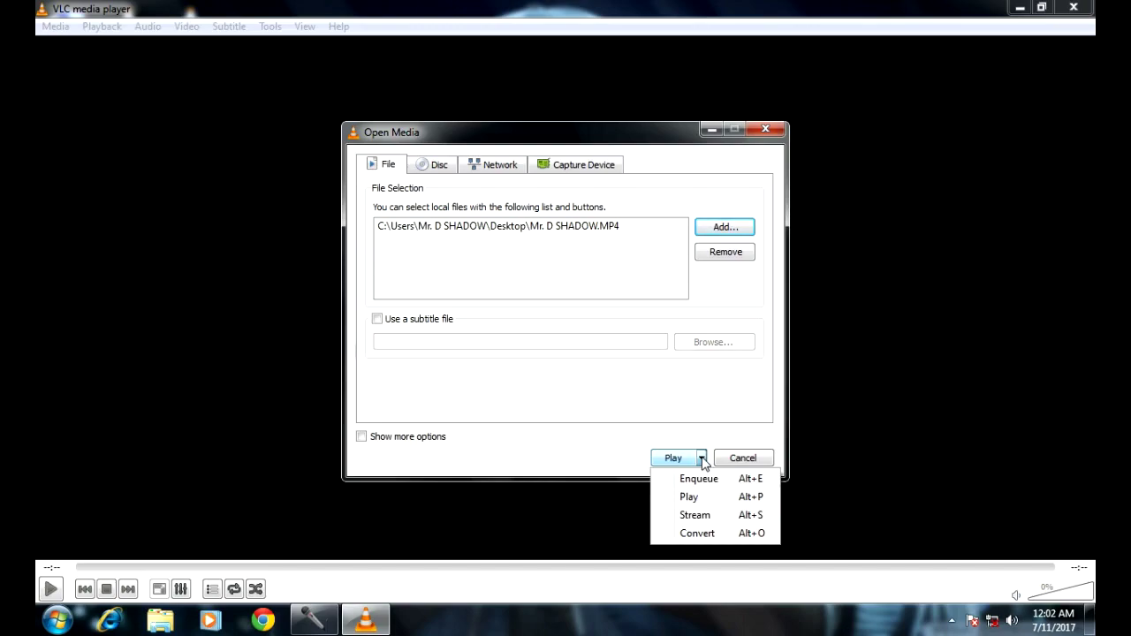
click(698, 534)
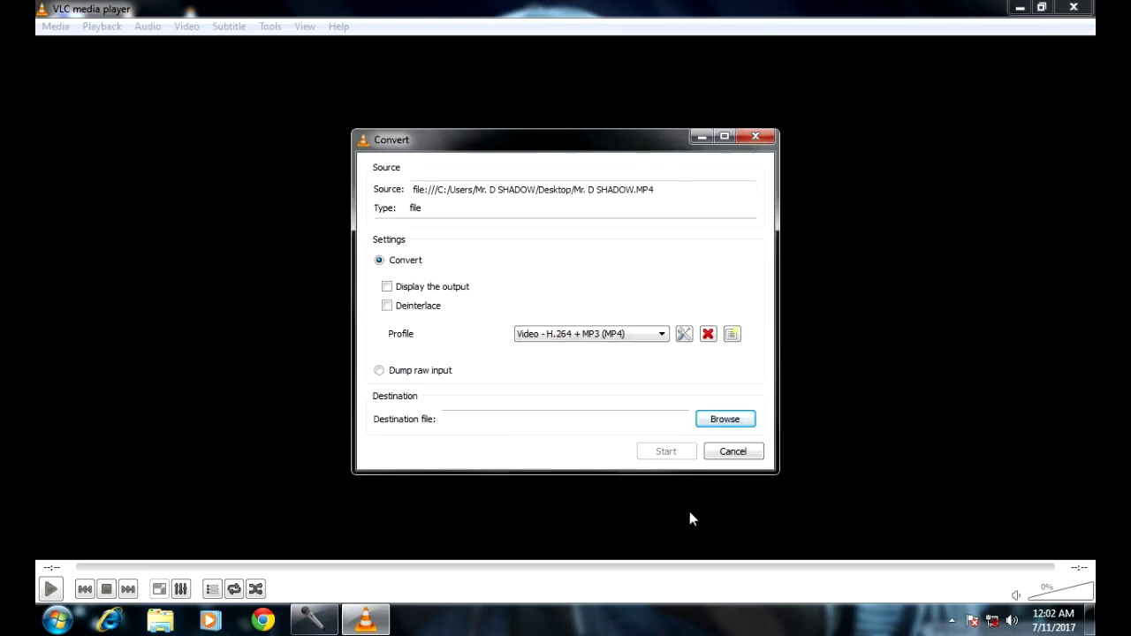
click(686, 336)
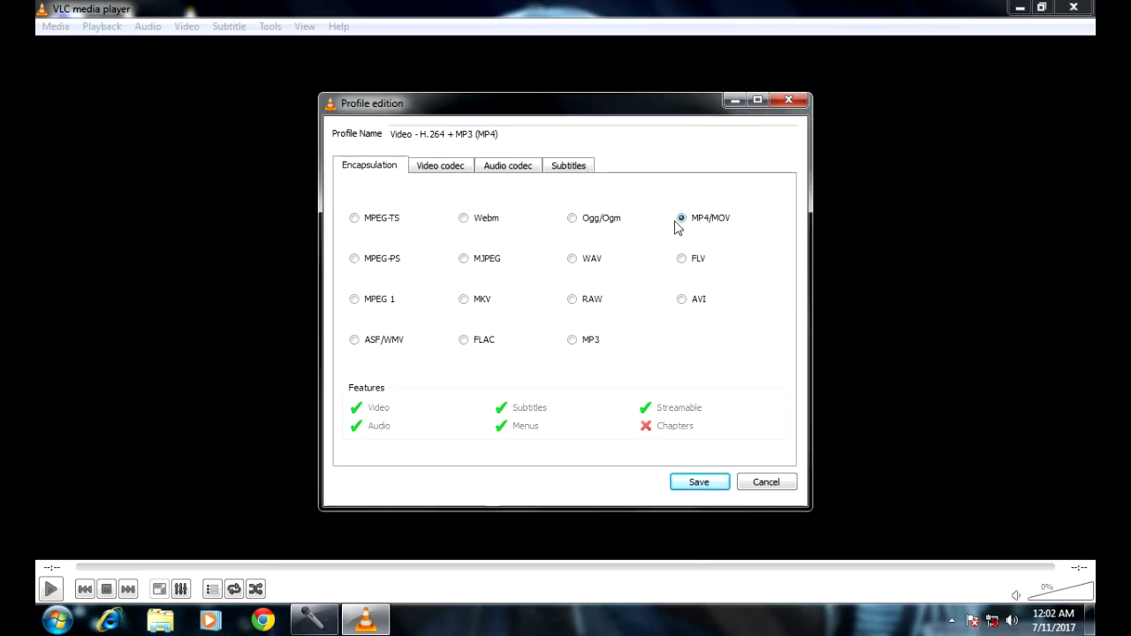
click(695, 480)
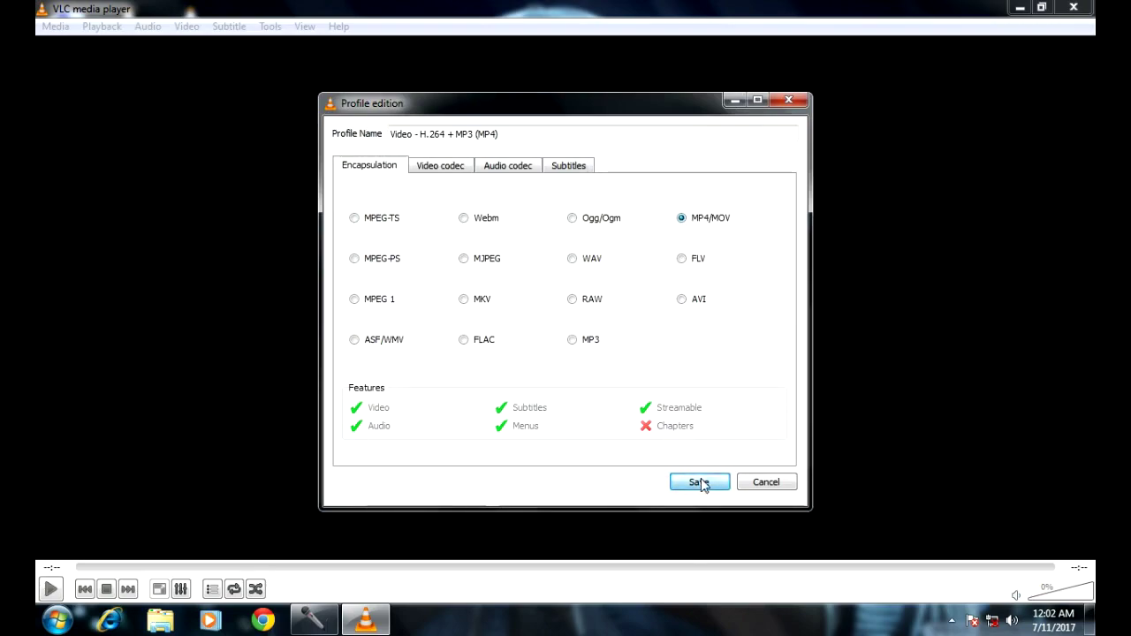
click(619, 336)
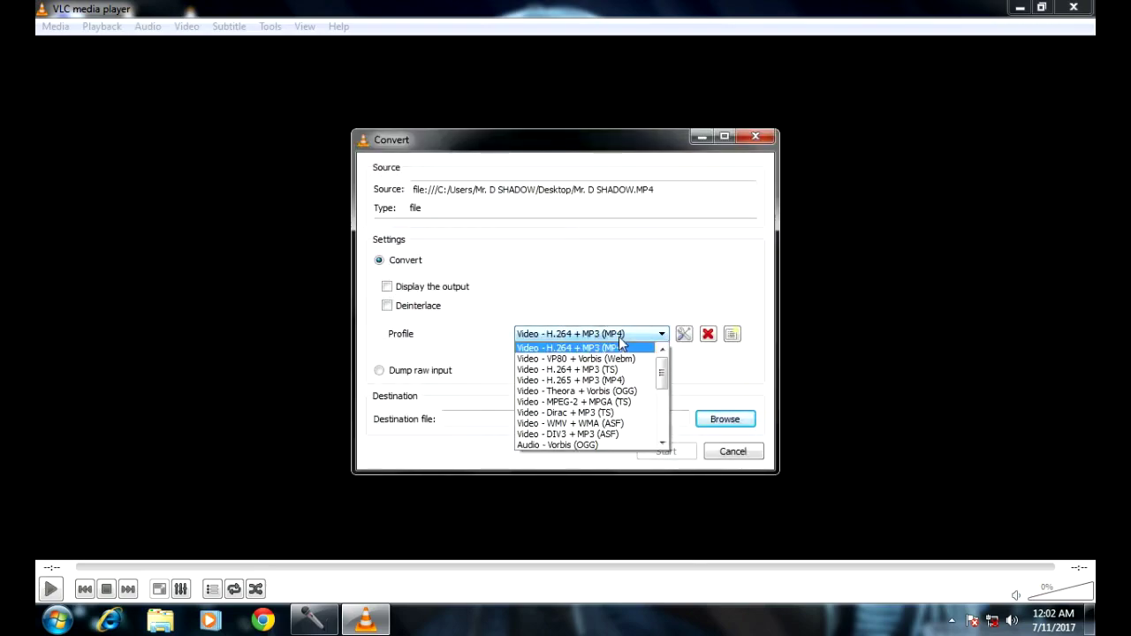
click(562, 349)
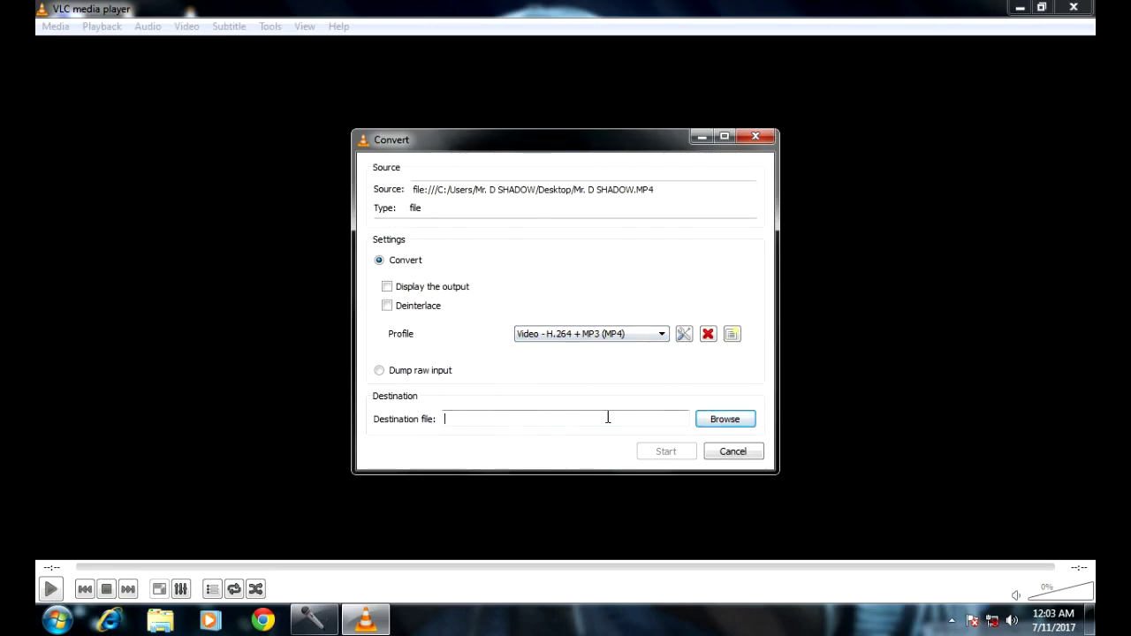
- Set the output file to 'ku' on the Desktop and start the conversion
click(748, 419)
click(422, 269)
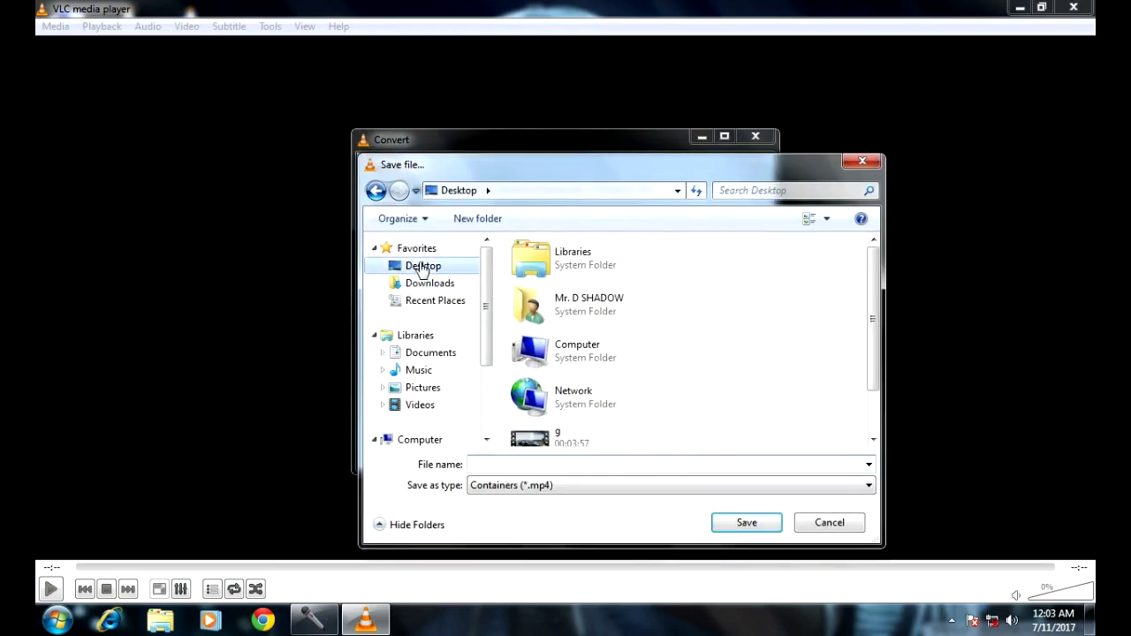
click(516, 461)
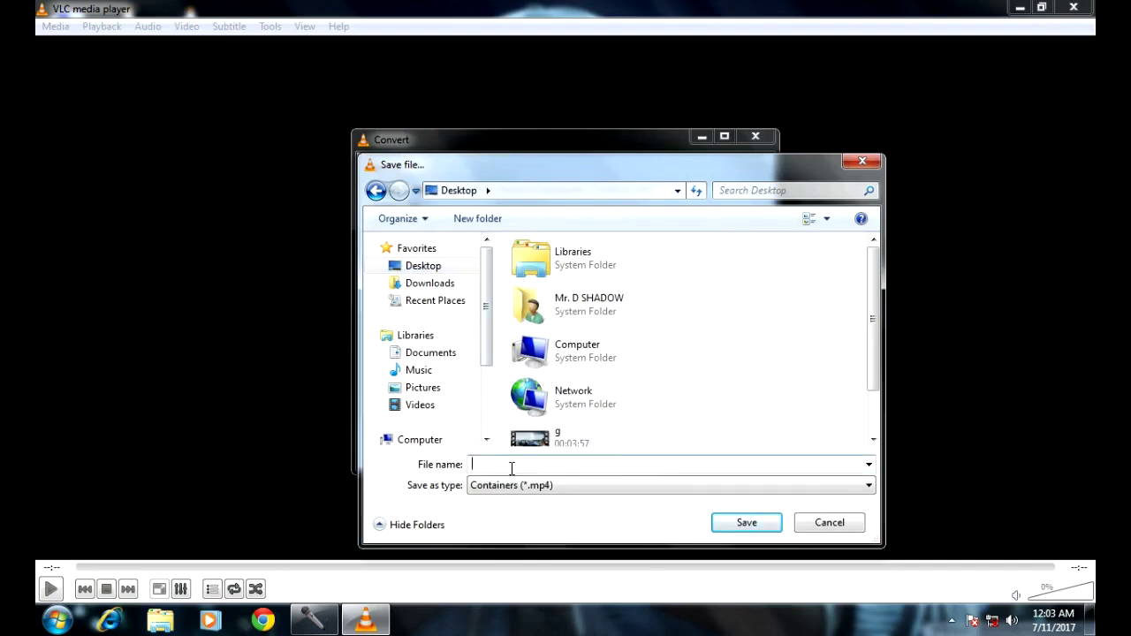
text(kushagra sharma)
click(752, 526)
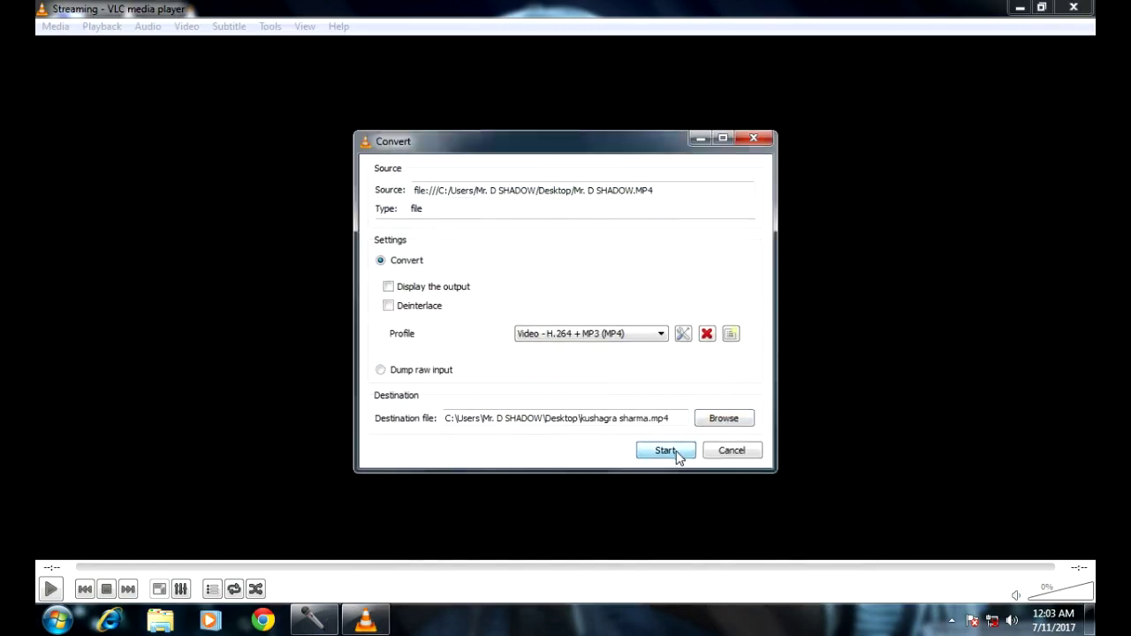
click(675, 453)
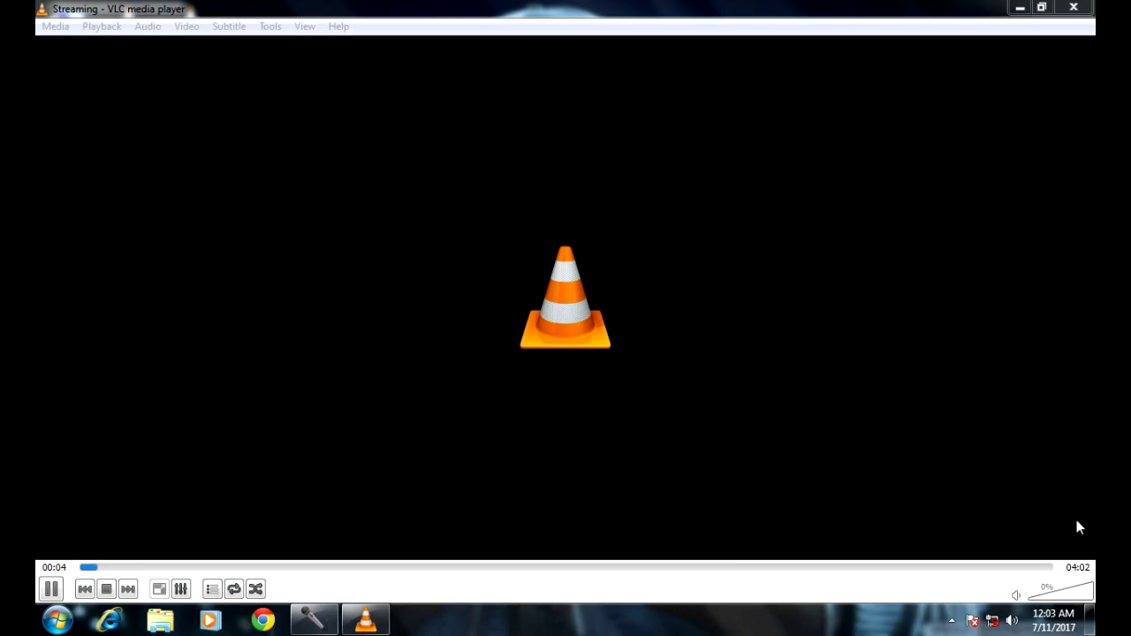
- Start an audio recording in the sound recorder, then close VLC after conversion
click(952, 620)
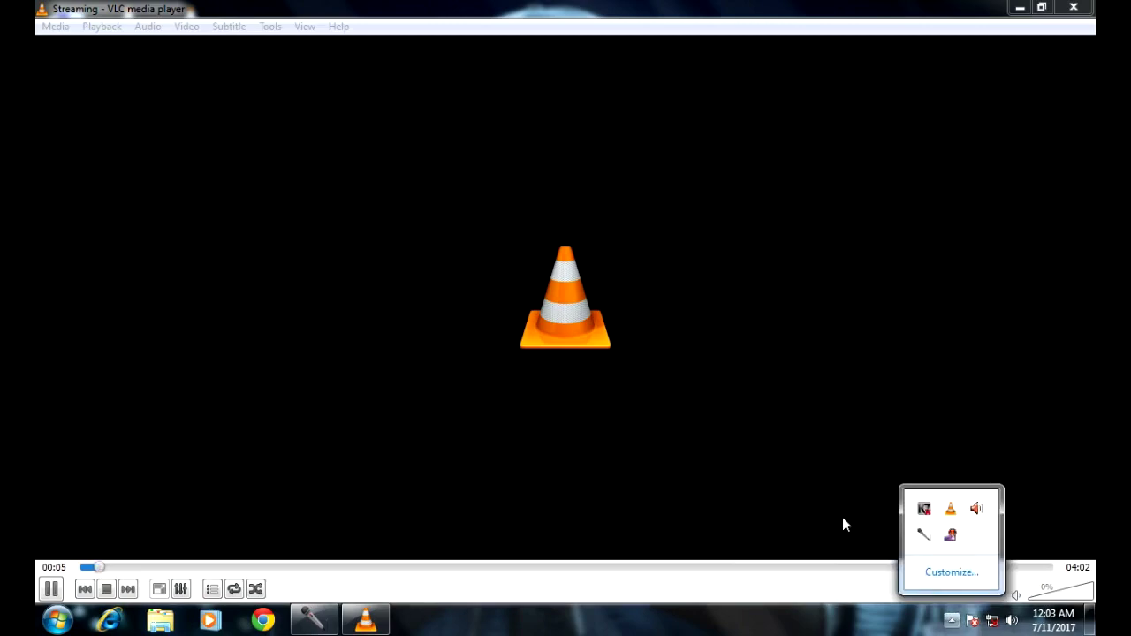
right_click(952, 536)
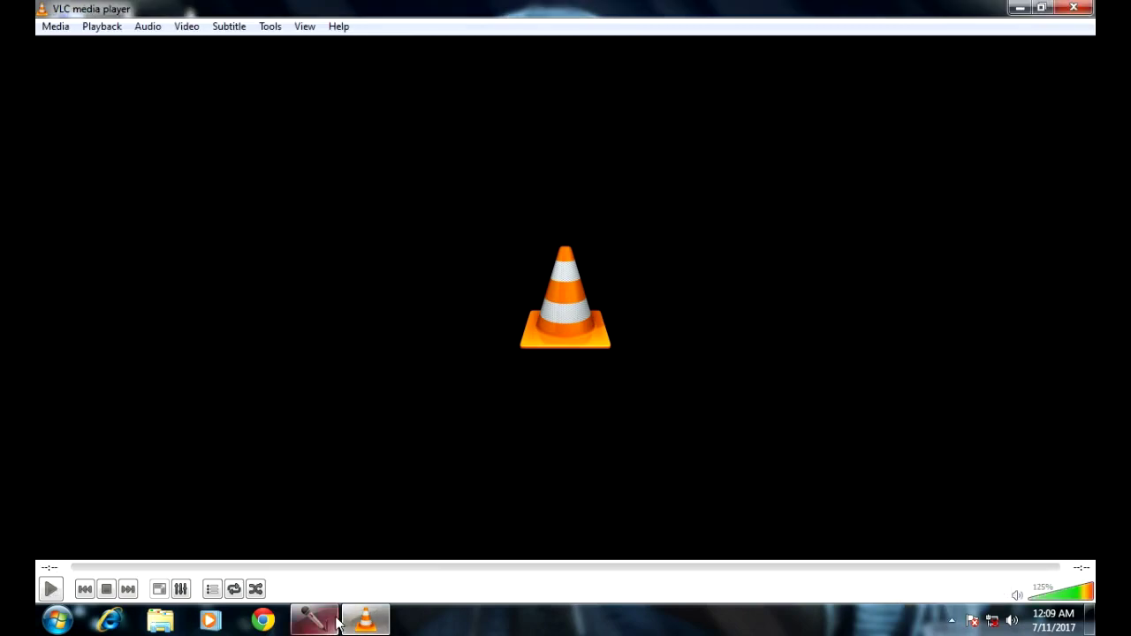
click(336, 622)
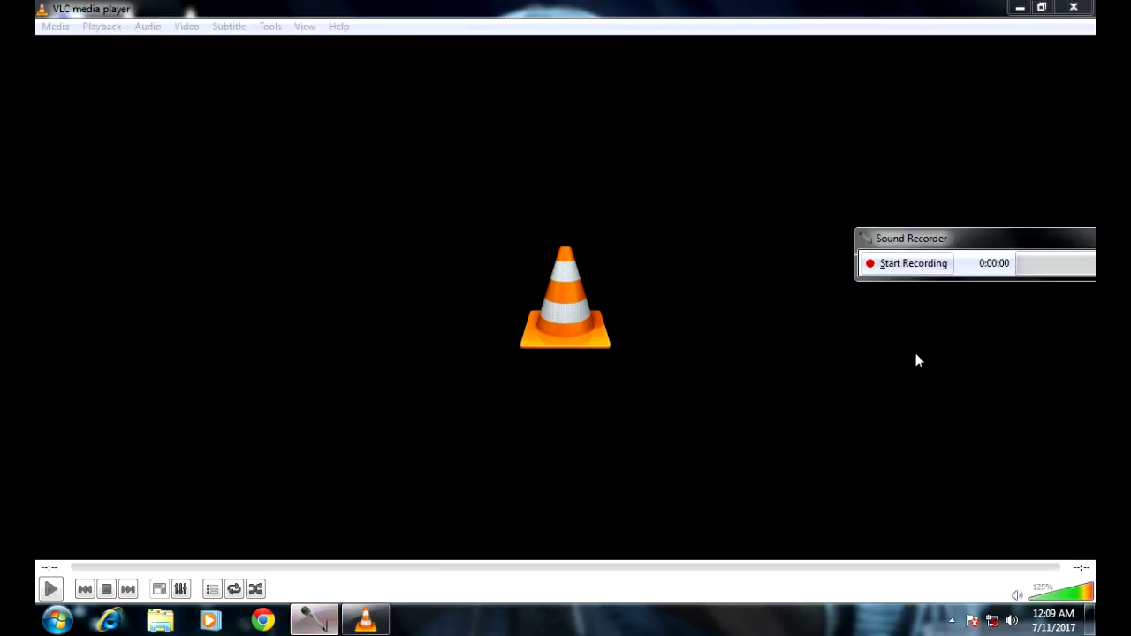
click(907, 265)
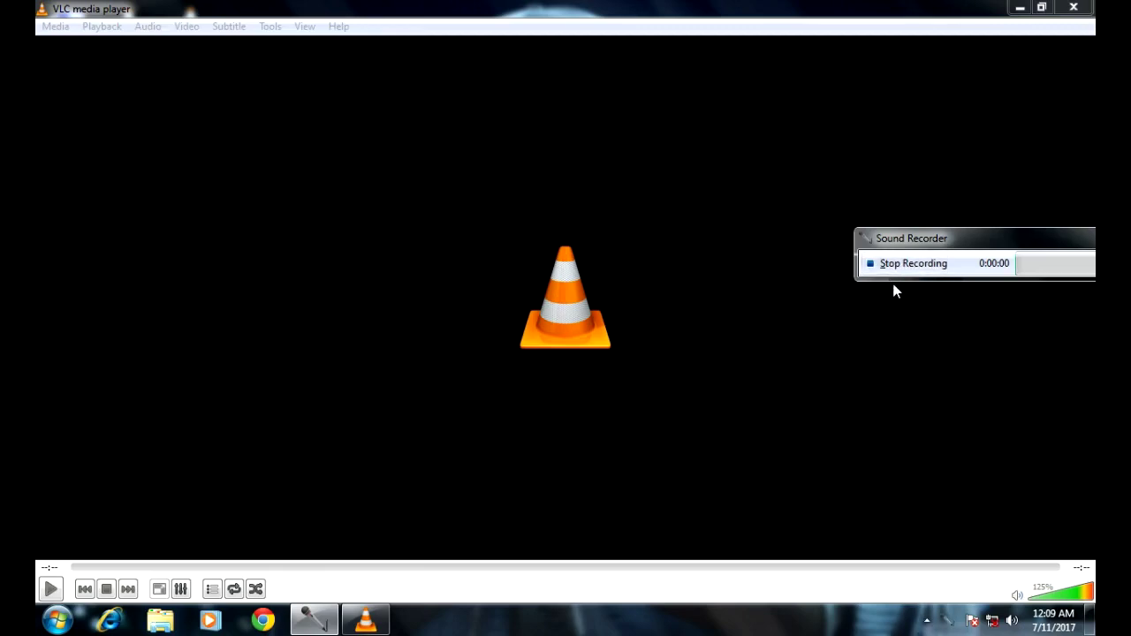
click(1008, 106)
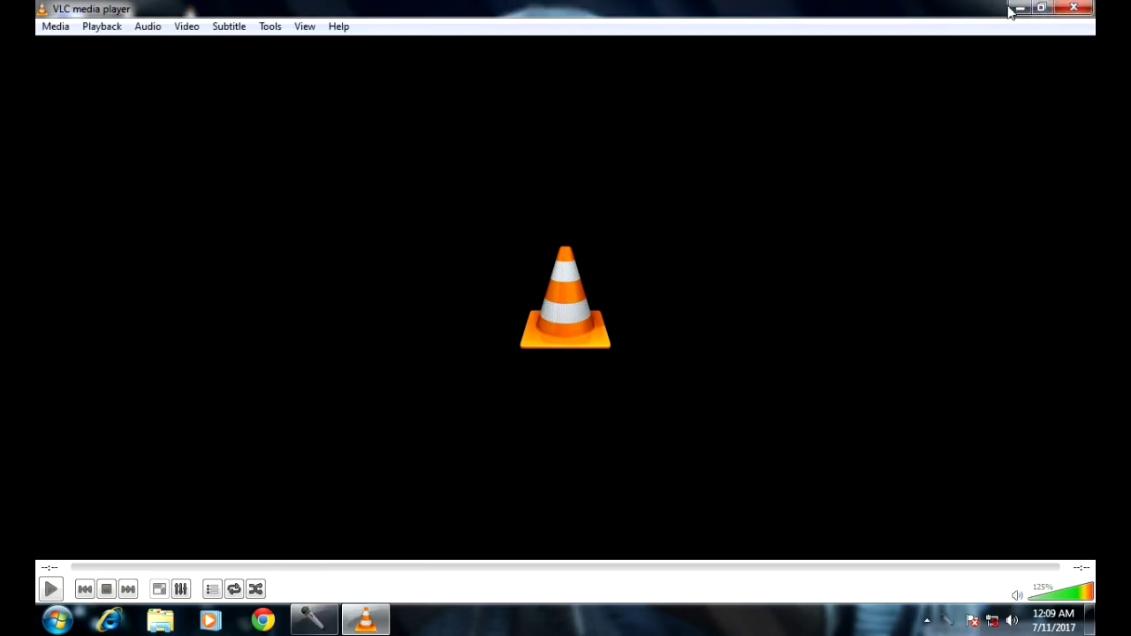
click(1074, 8)
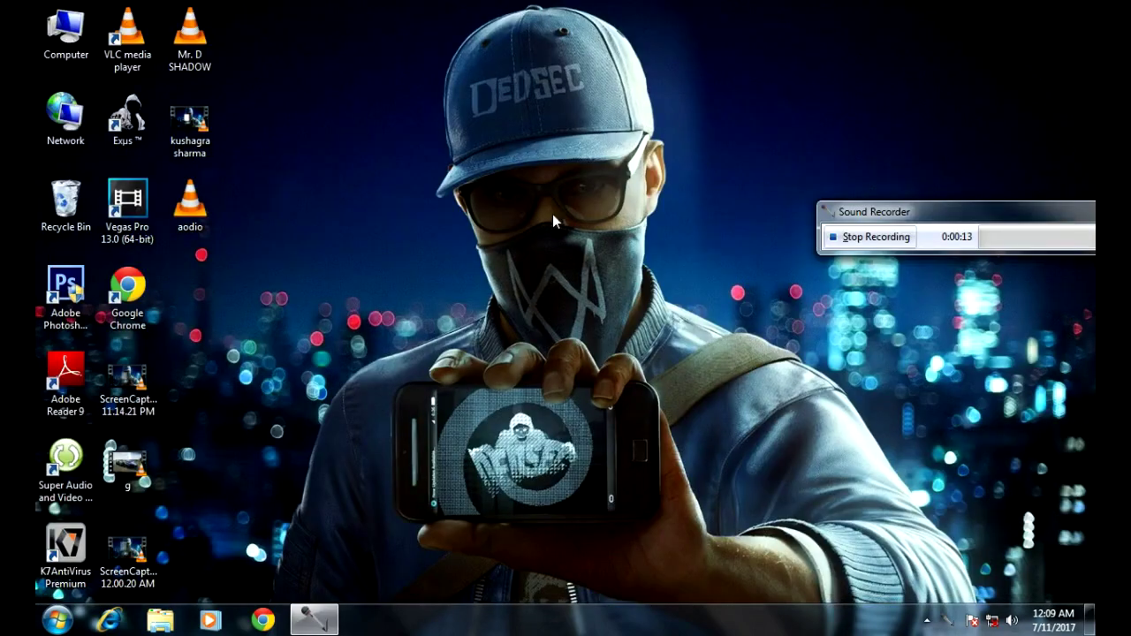
- Refresh the desktop, centre both video icons, and check the original's 333 MB Properties
right_click(347, 159)
click(380, 210)
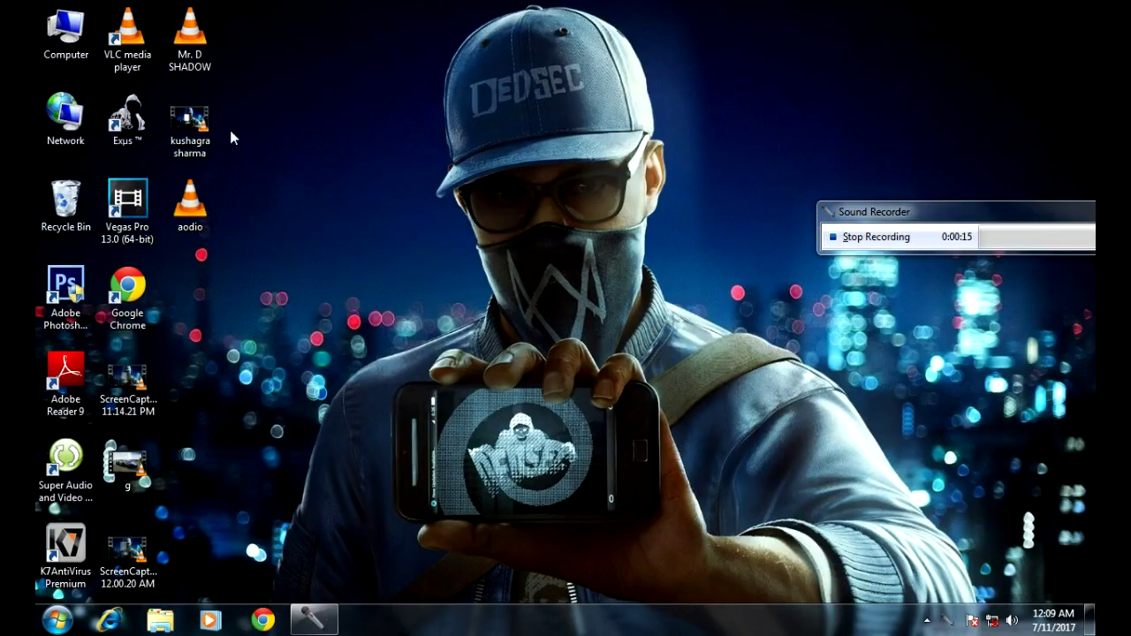
drag(182, 142, 576, 325)
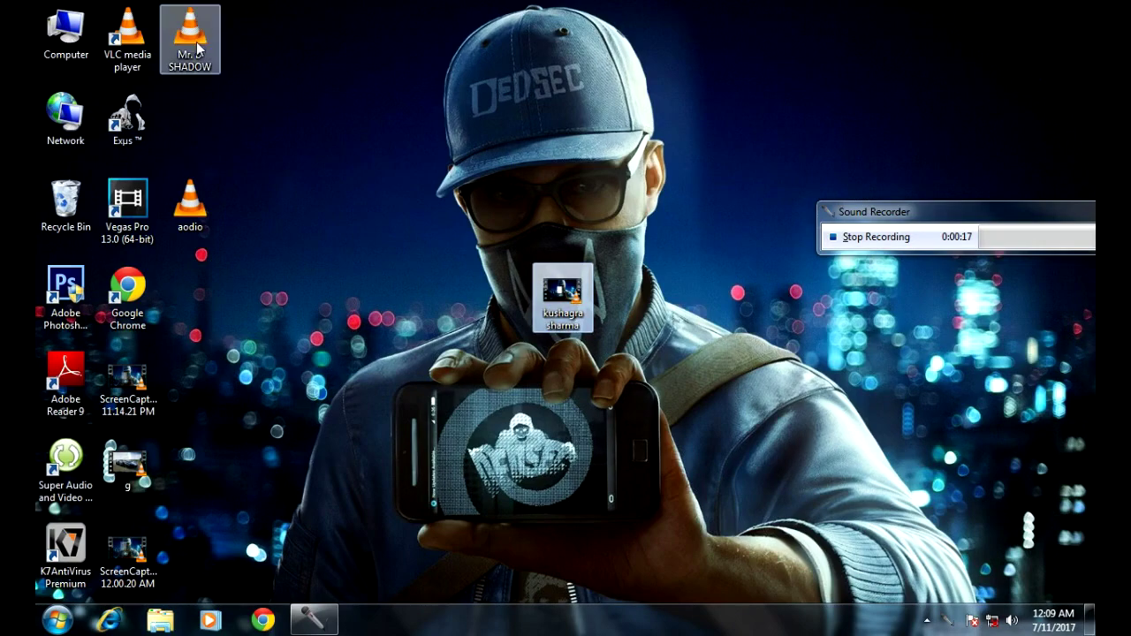
drag(193, 37, 546, 228)
right_click(564, 213)
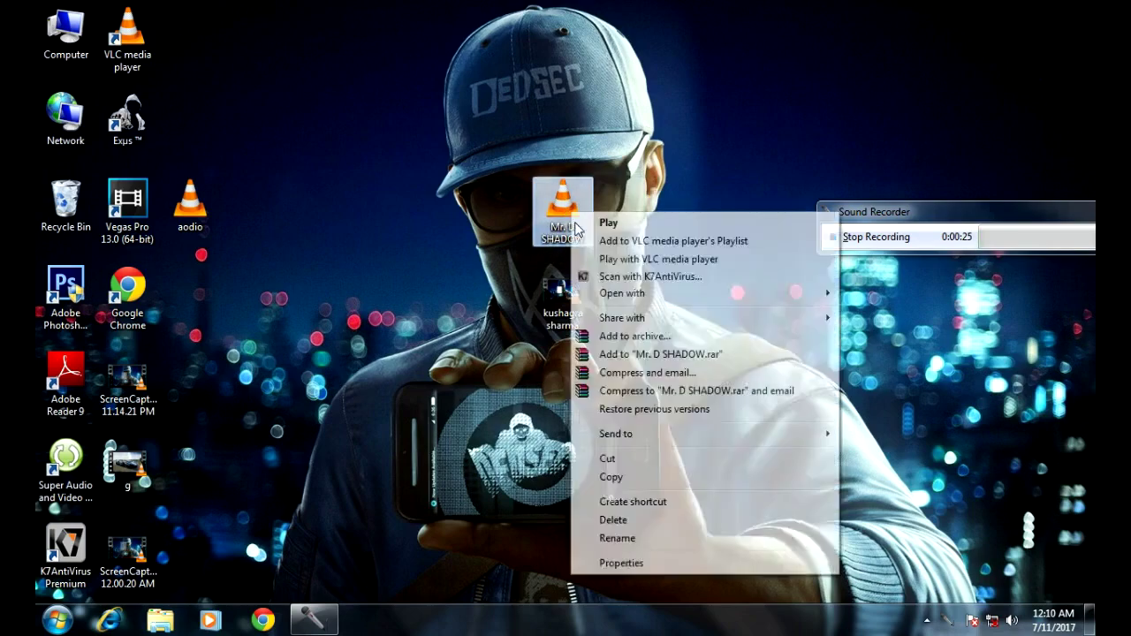
click(650, 562)
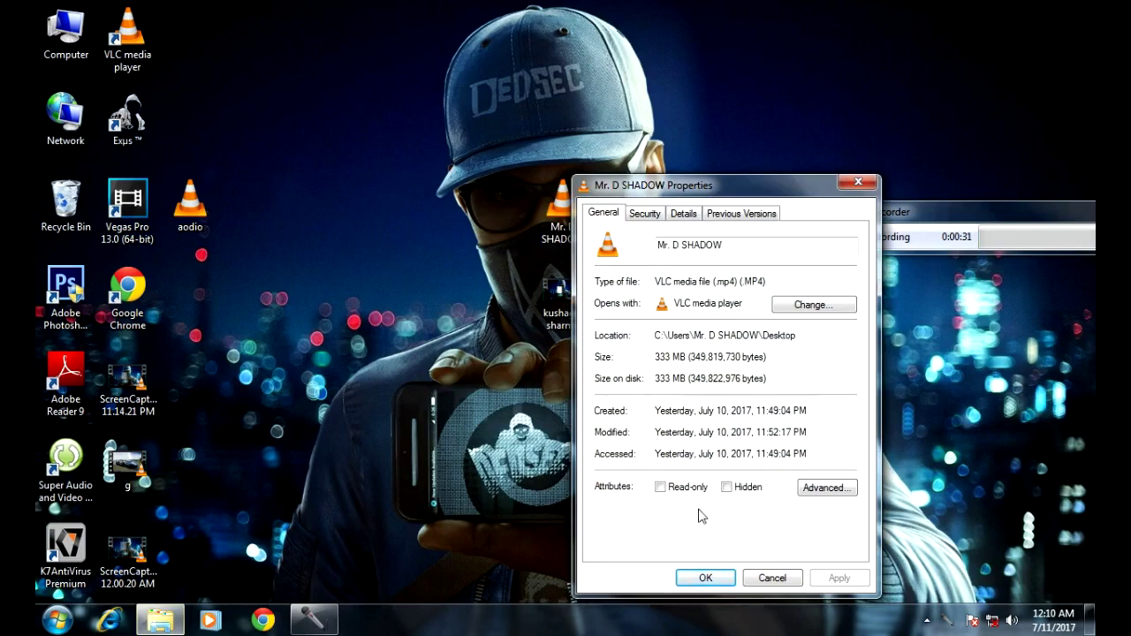
click(705, 578)
- Open the converted video's Properties to confirm it is 15.1 MB, then close it
click(566, 296)
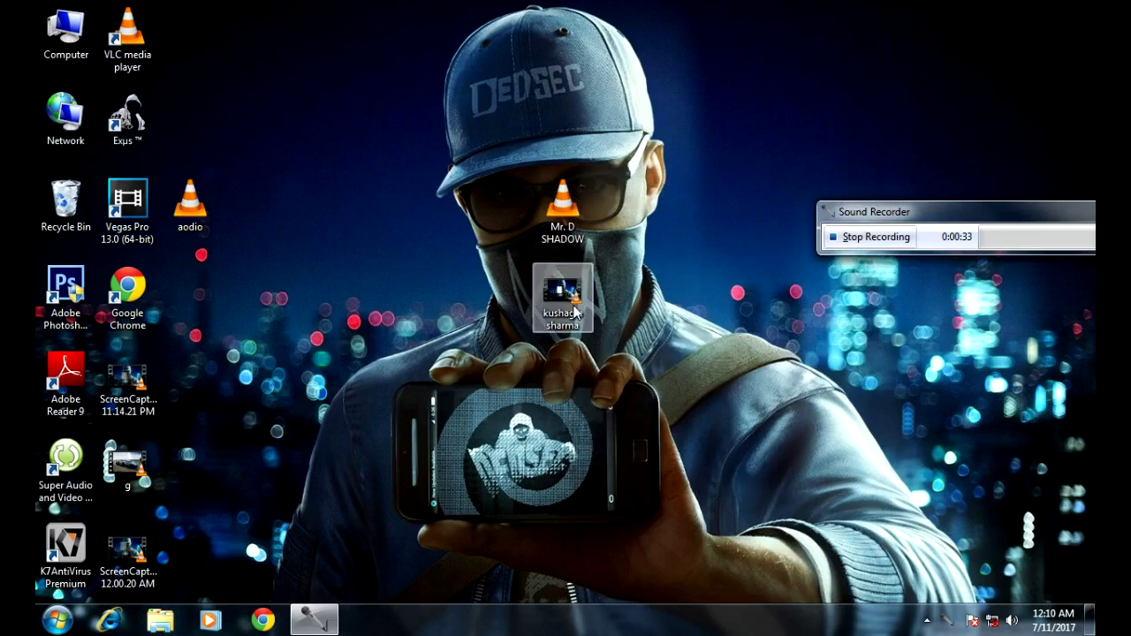
right_click(572, 299)
click(642, 590)
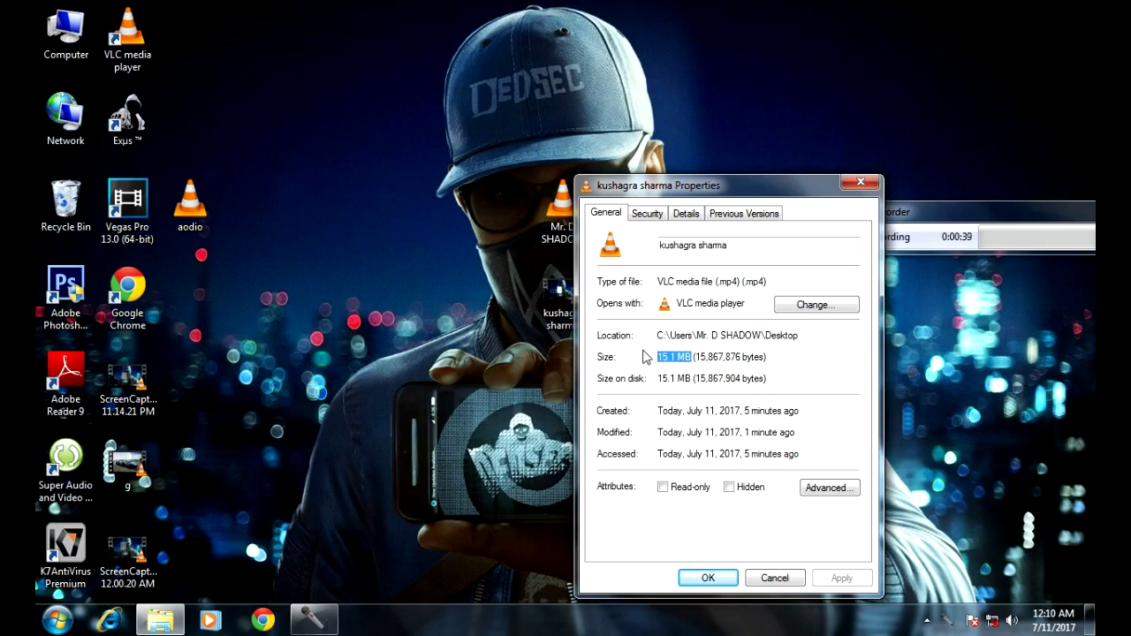
click(708, 578)
- Play the original video muted, skip to about 00:52, close VLC, and refresh the desktop
double_click(560, 205)
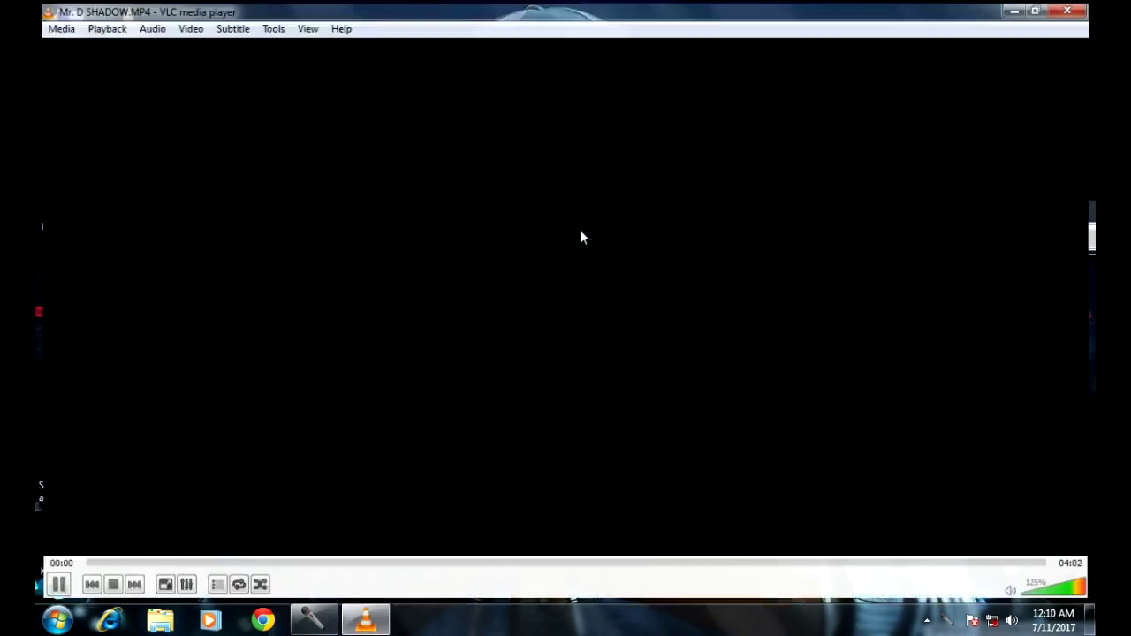
click(138, 567)
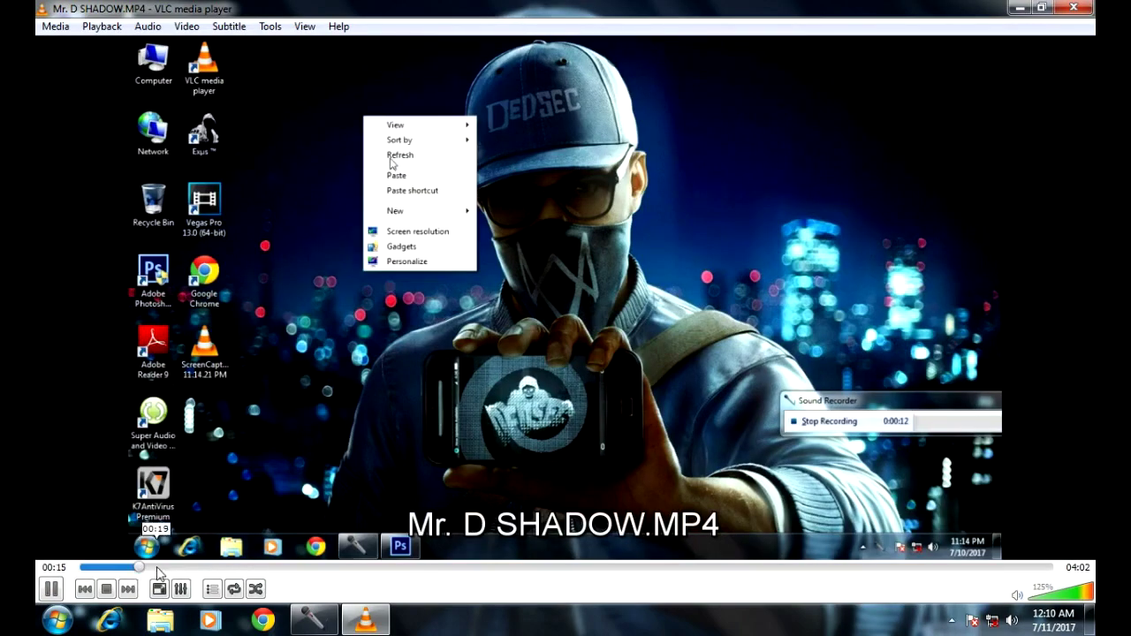
scroll(349, 459, down, 20)
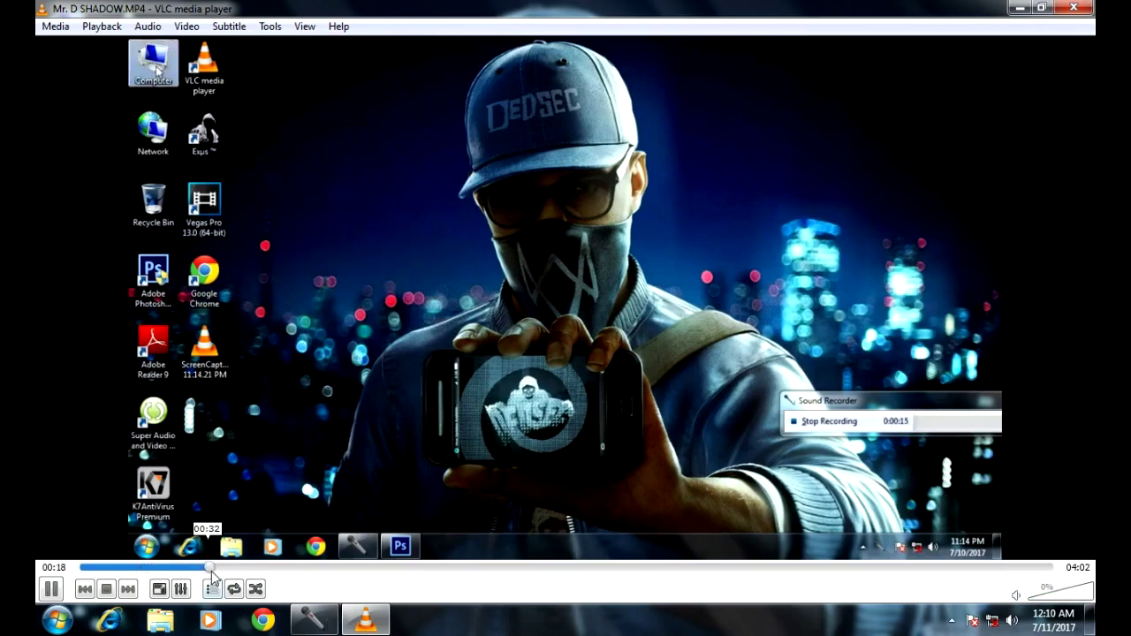
drag(211, 569, 797, 573)
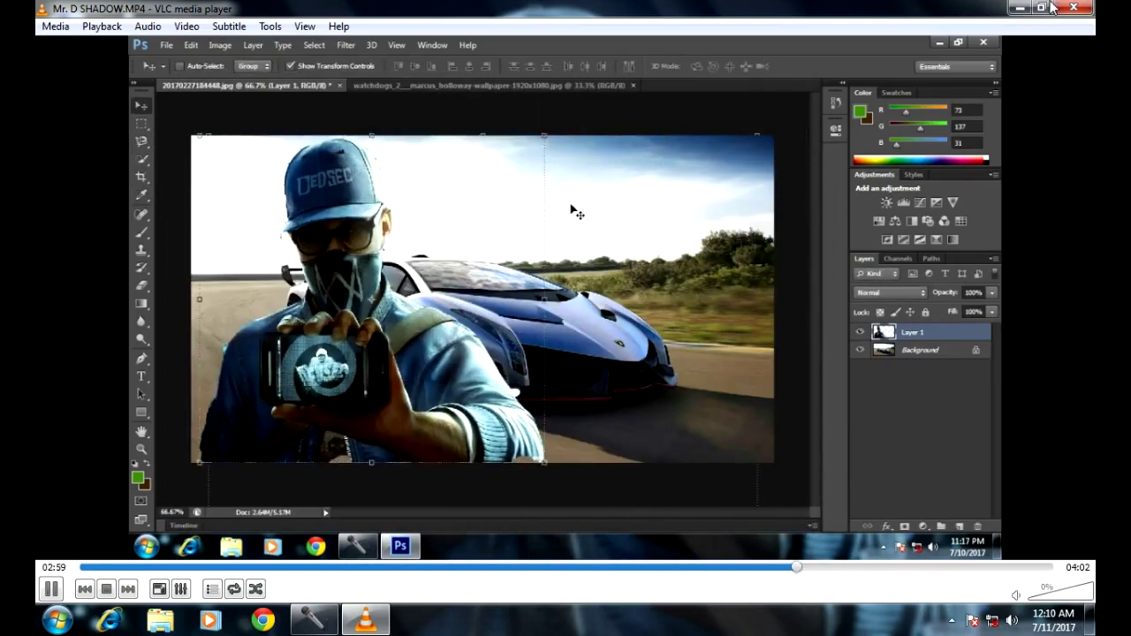
click(1070, 7)
right_click(487, 175)
click(521, 225)
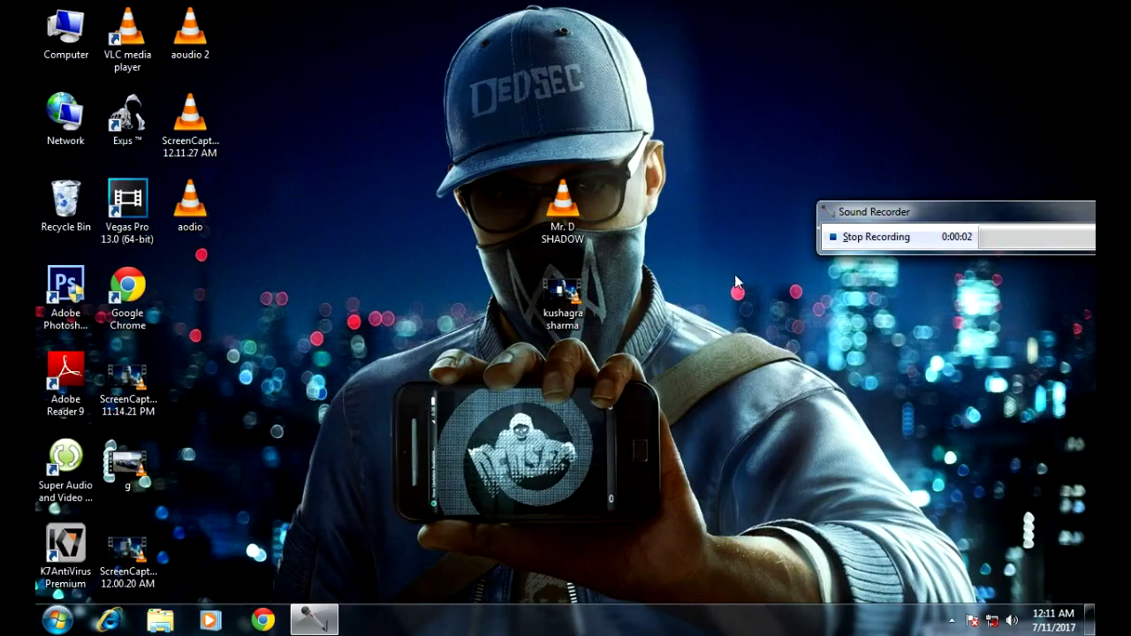
right_click(655, 104)
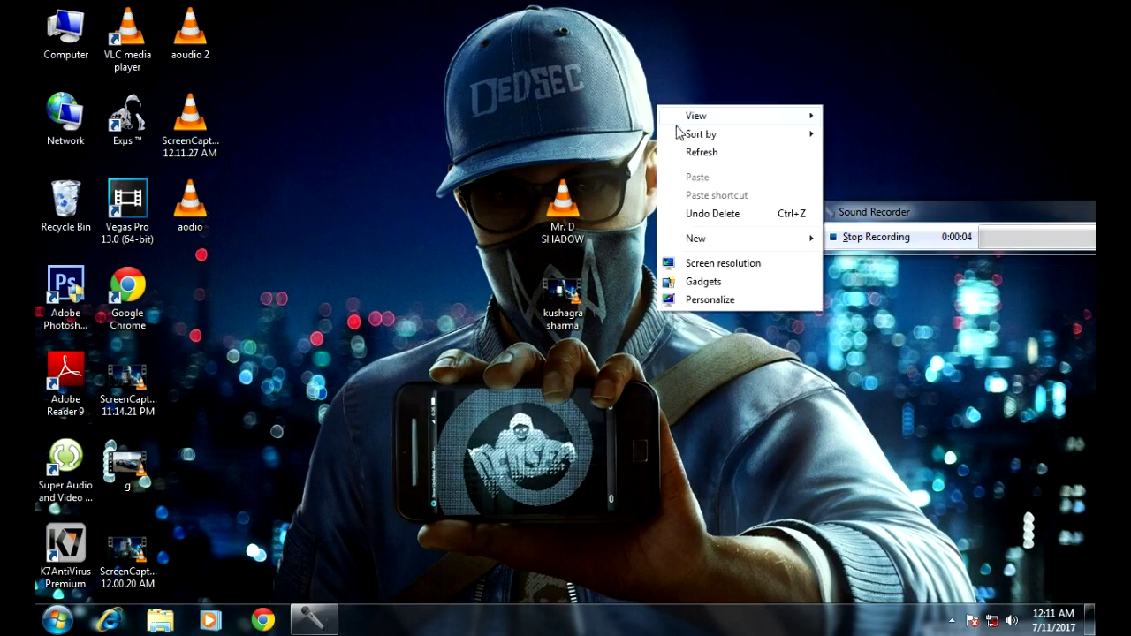
click(675, 149)
right_click(697, 145)
click(707, 195)
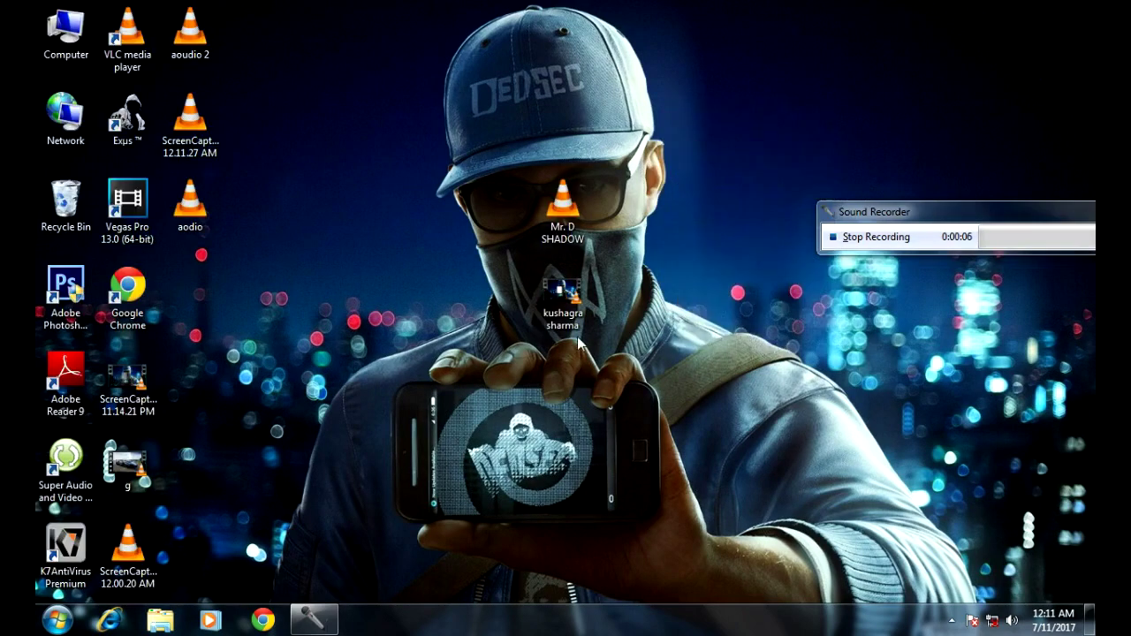
right_click(633, 235)
click(649, 279)
right_click(624, 248)
click(641, 290)
drag(982, 205, 1095, 199)
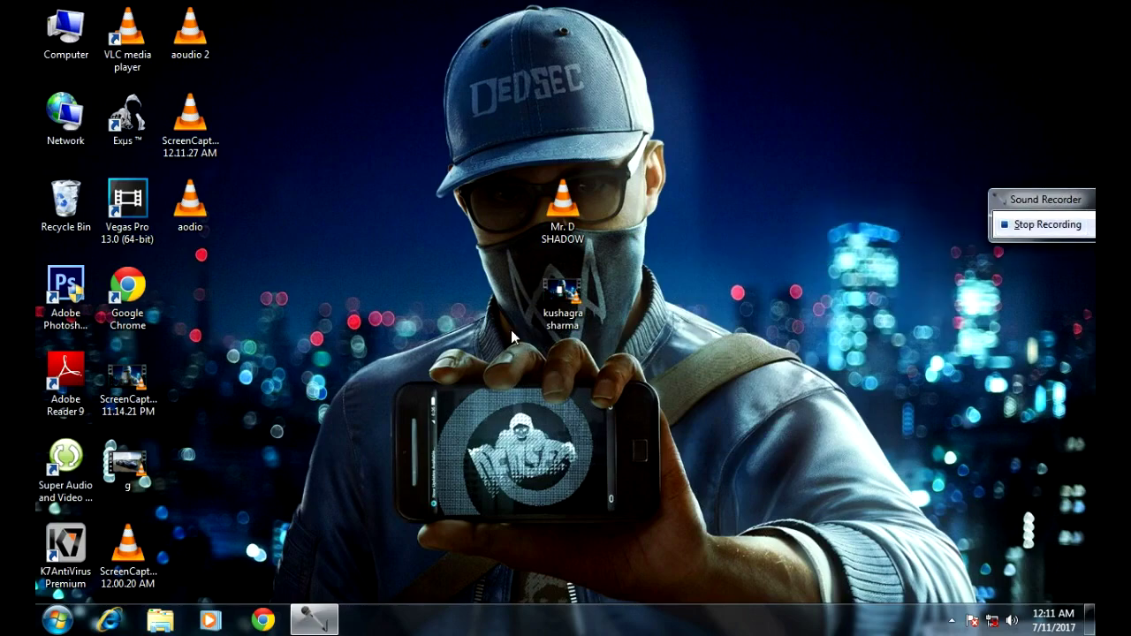
right_click(694, 229)
click(751, 277)
double_click(558, 300)
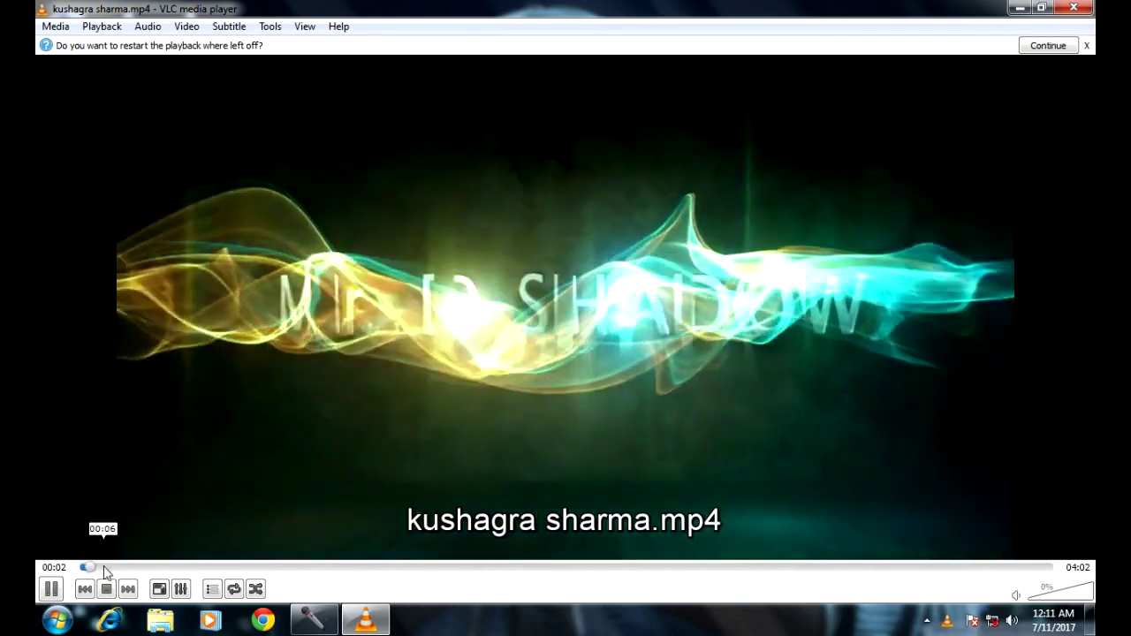
drag(103, 572, 698, 576)
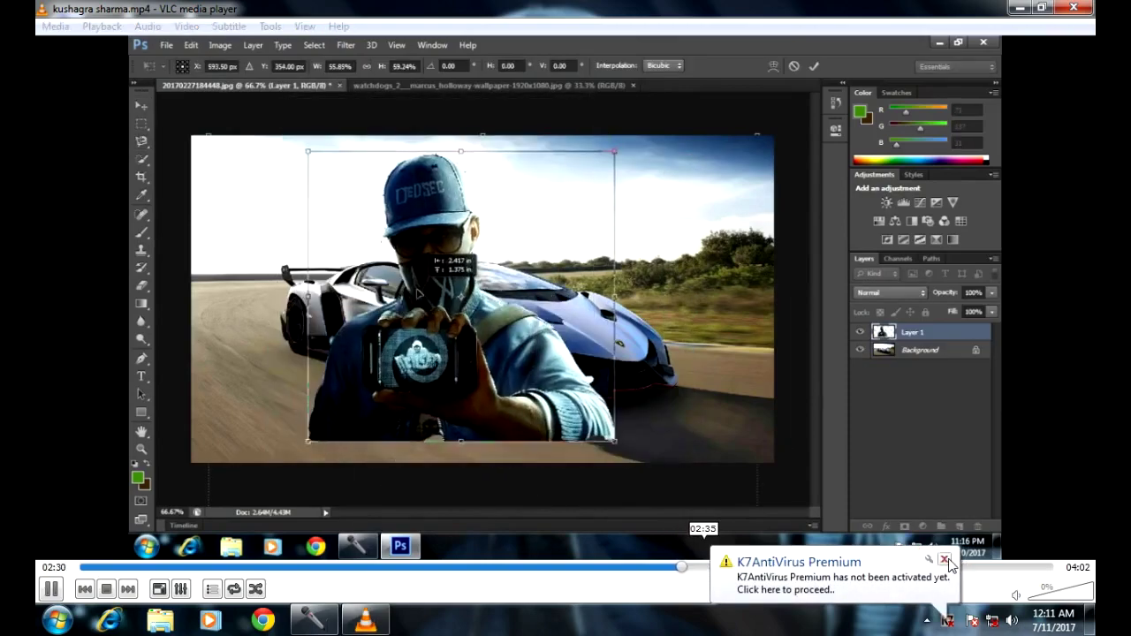
click(726, 570)
drag(712, 571, 885, 570)
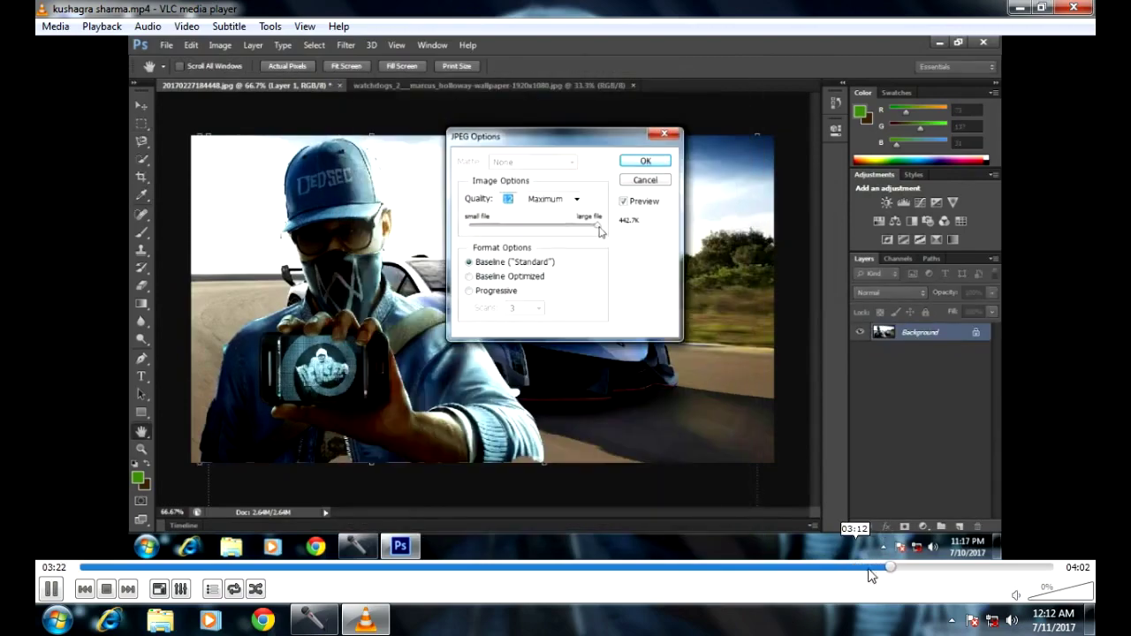
click(968, 570)
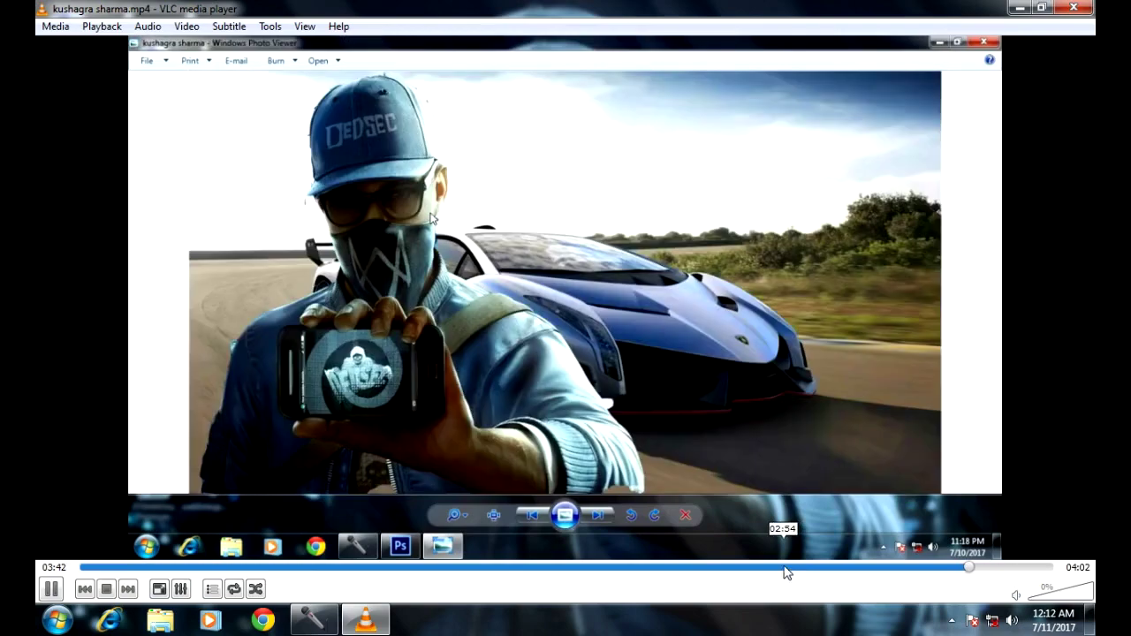
click(779, 570)
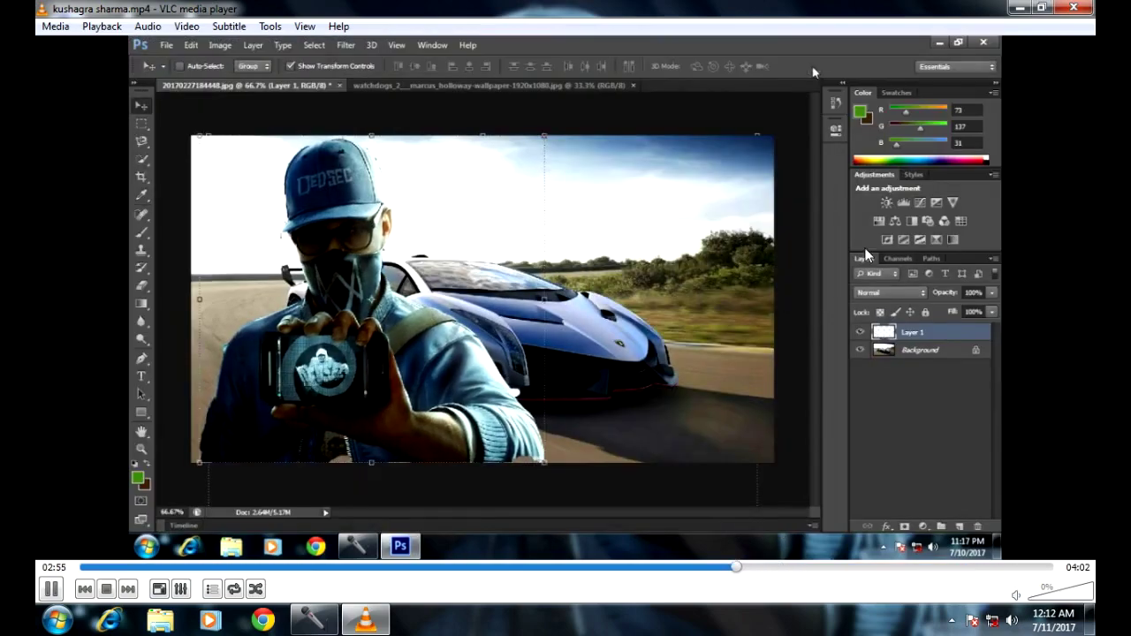
key(ctrl+q)
- Refresh the desktop several times and move the original and converted video icons apart
right_click(708, 75)
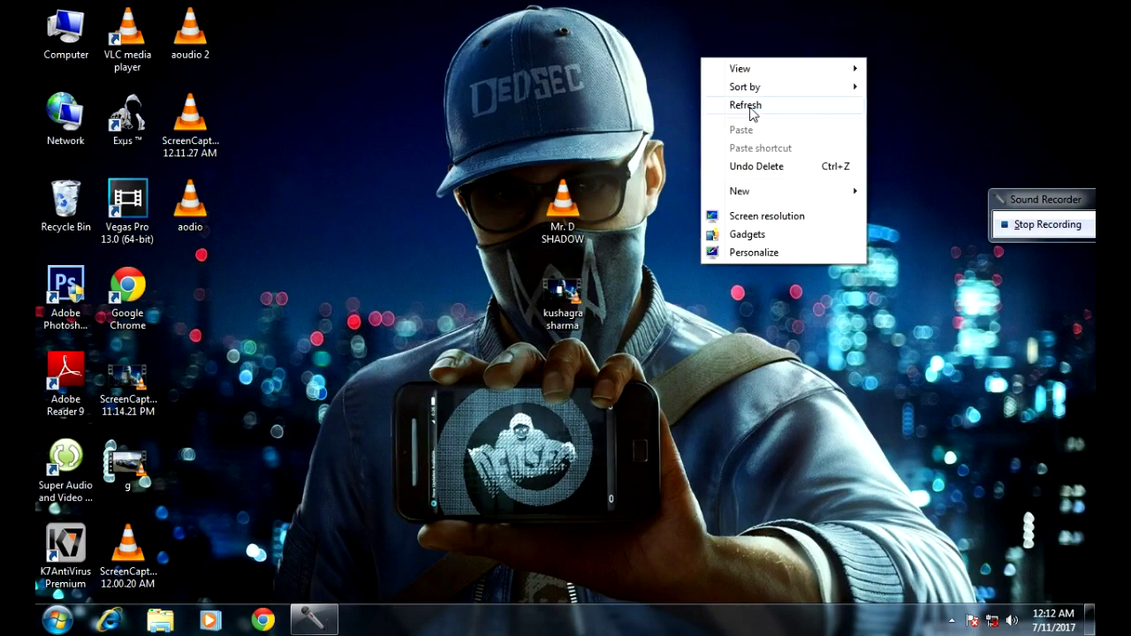
click(750, 106)
right_click(713, 96)
click(758, 145)
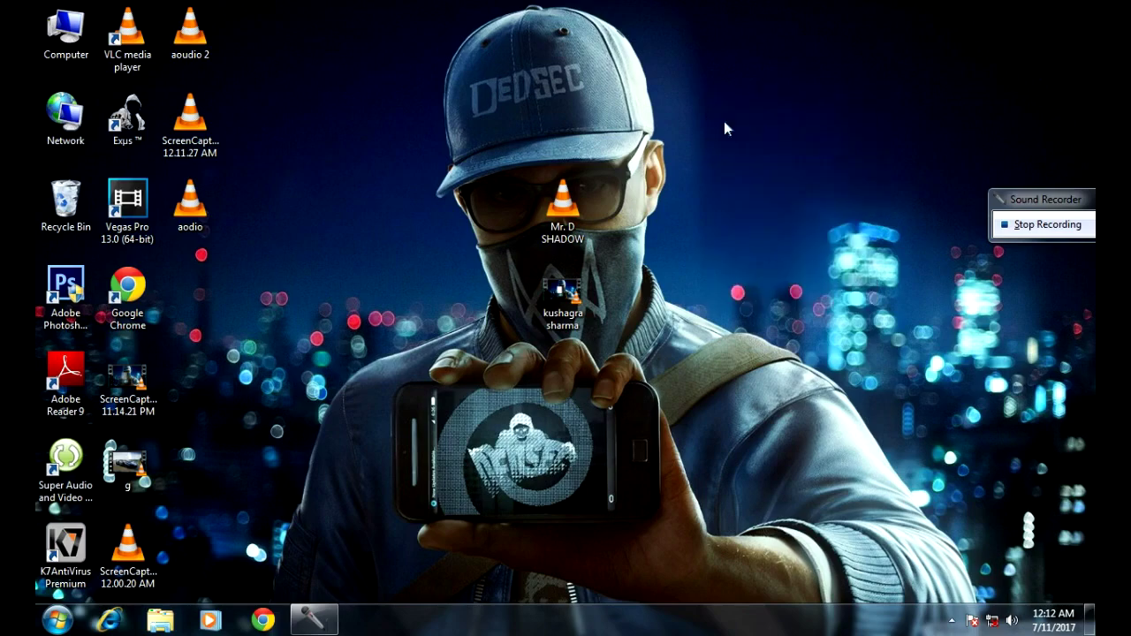
right_click(712, 106)
click(762, 154)
right_click(723, 142)
click(768, 190)
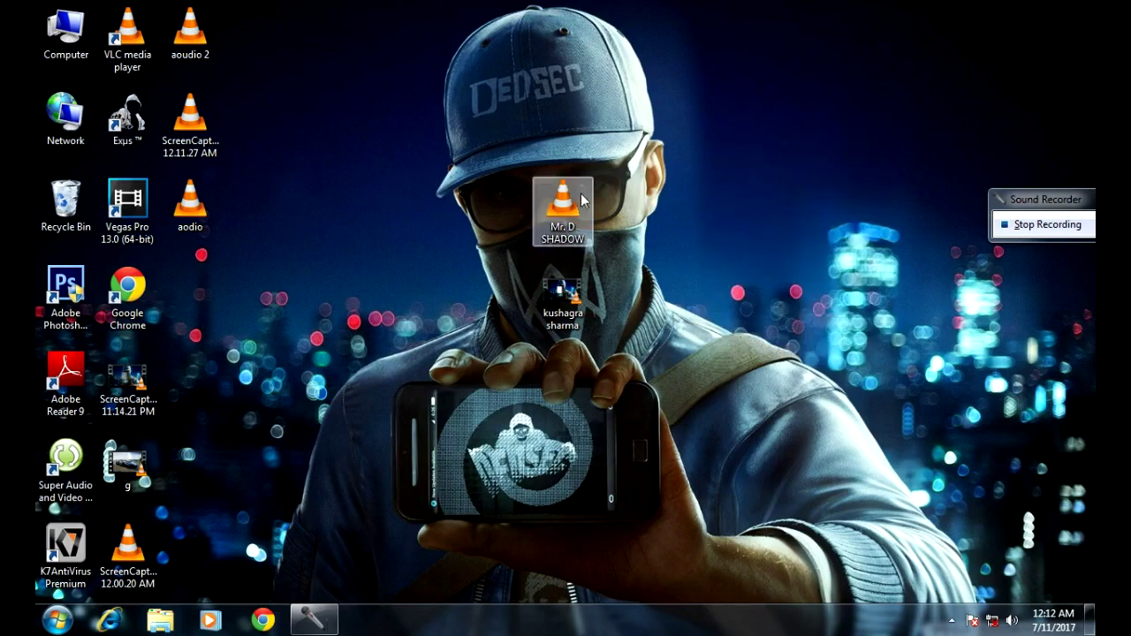
drag(581, 193, 654, 137)
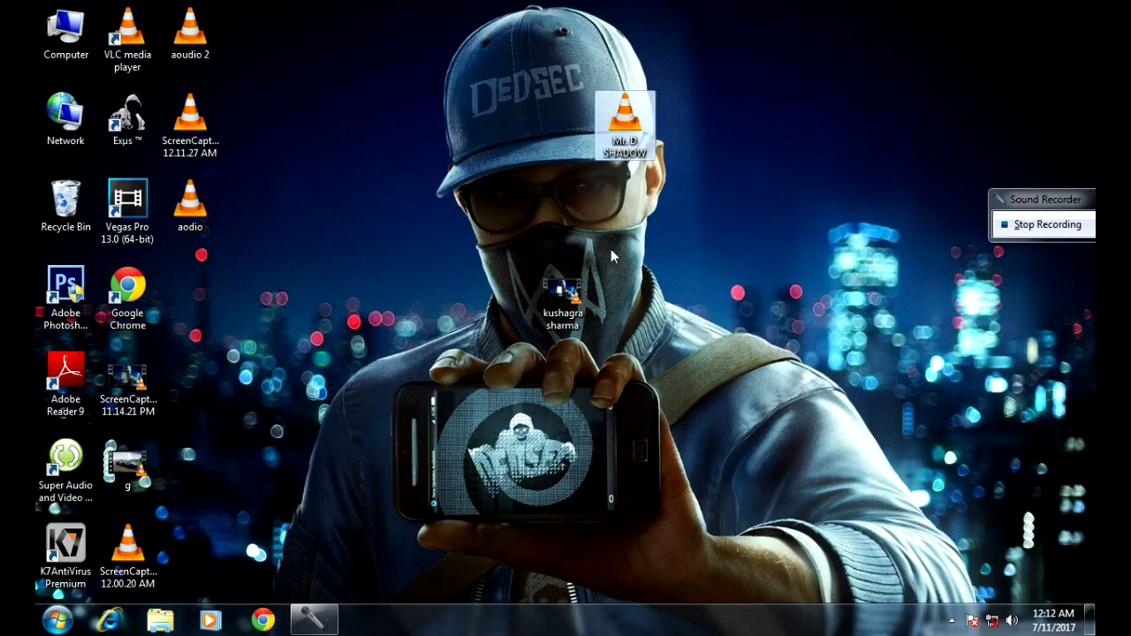
drag(563, 296, 626, 296)
- Compare Properties of the original (333 MB) and converted (15.1 MB) videos, then move the converted icon beside the phone
right_click(624, 148)
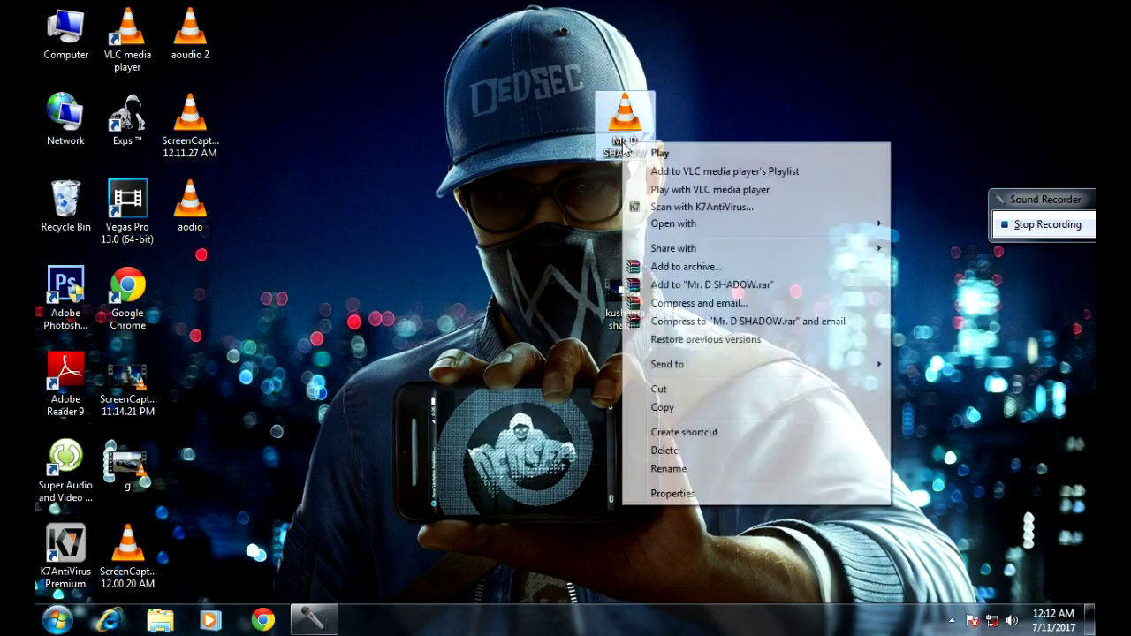
click(719, 493)
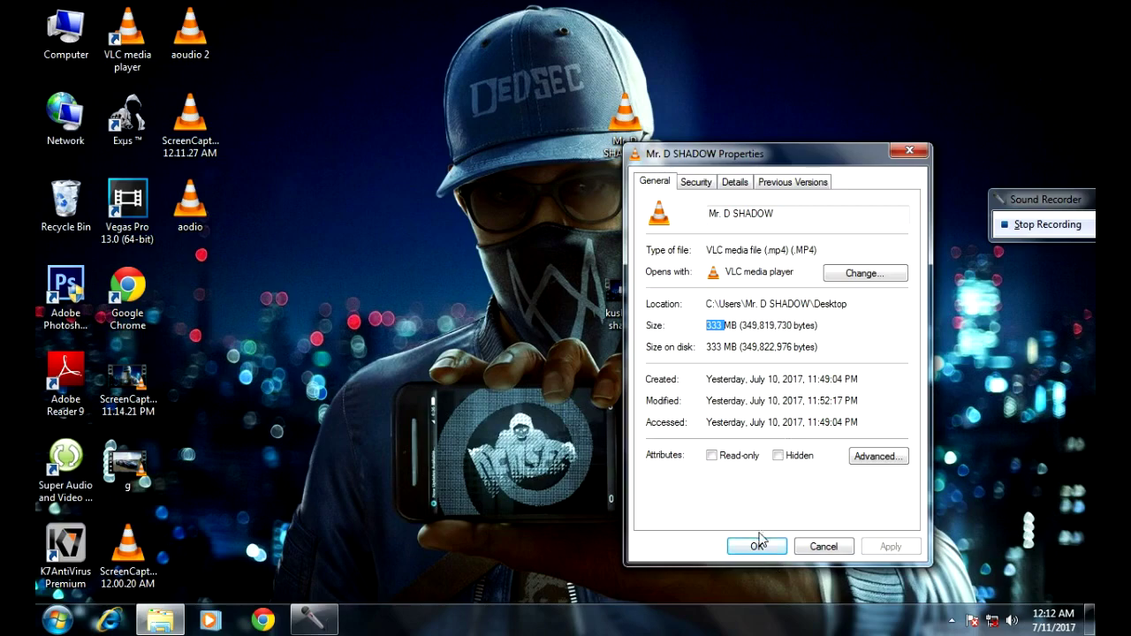
click(758, 545)
right_click(637, 304)
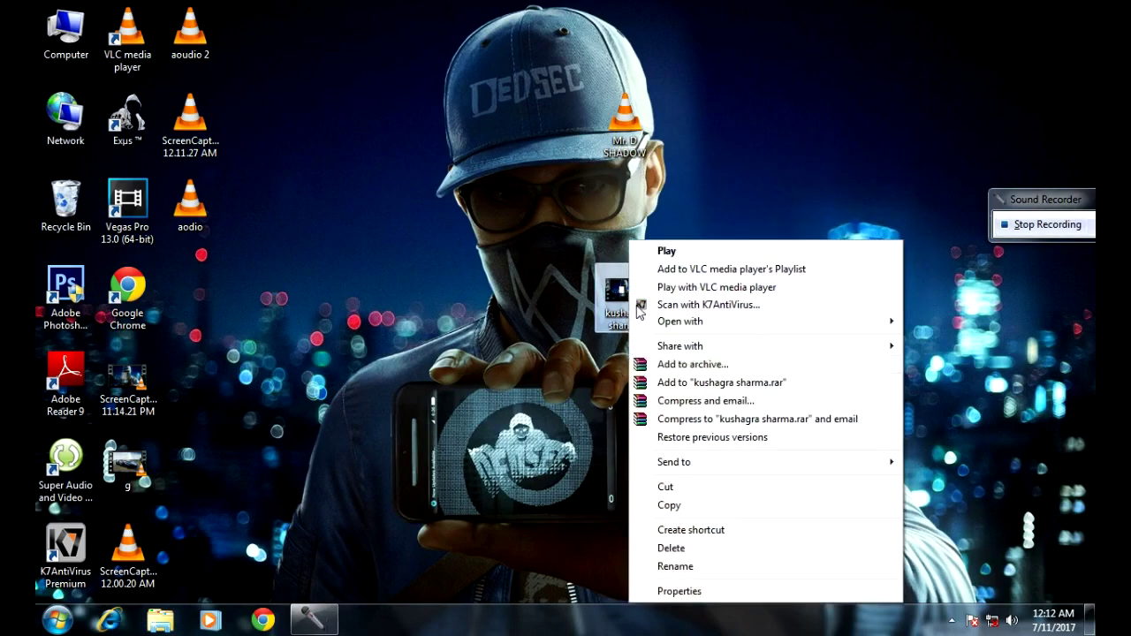
click(681, 591)
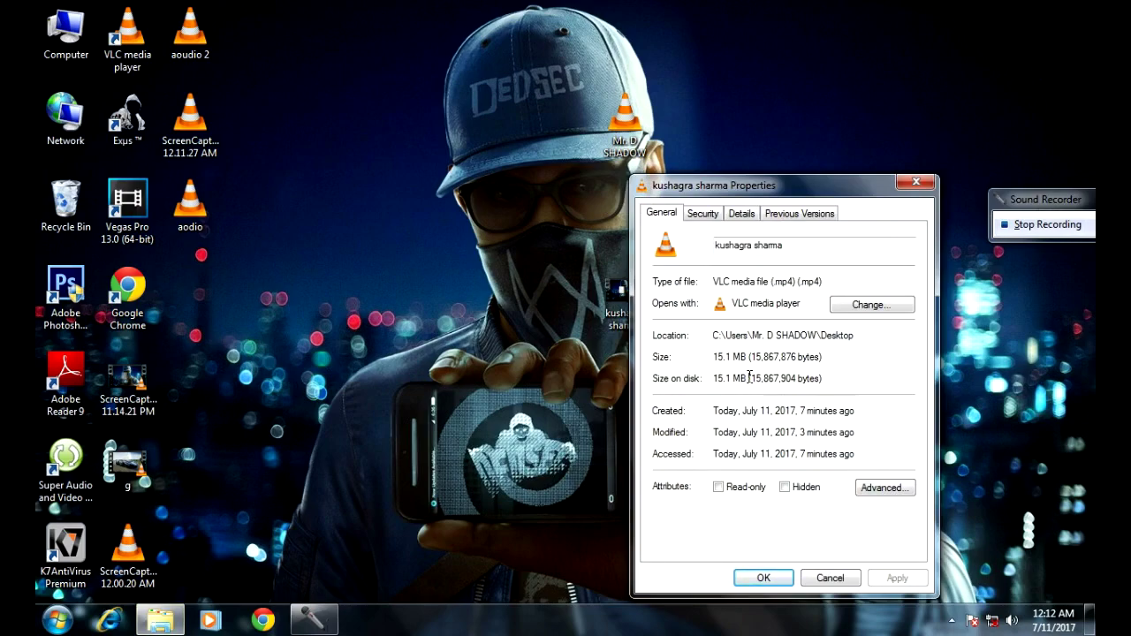
click(764, 578)
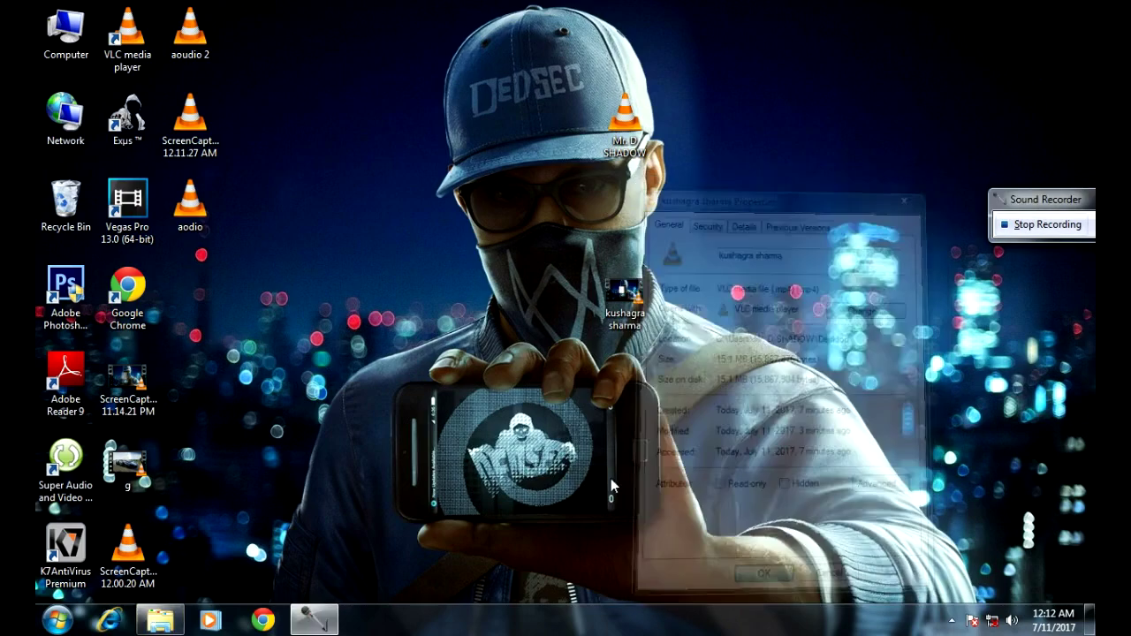
drag(641, 300, 634, 396)
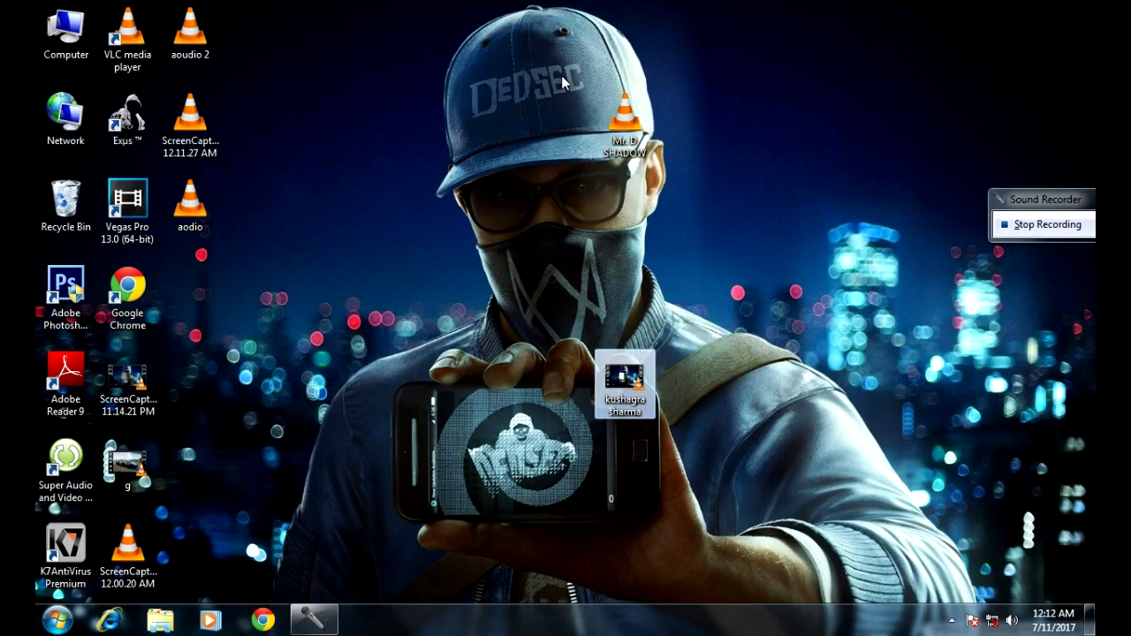
- Select both video icons and refresh the desktop, then stop and save the audio recording
drag(562, 75, 716, 478)
right_click(705, 195)
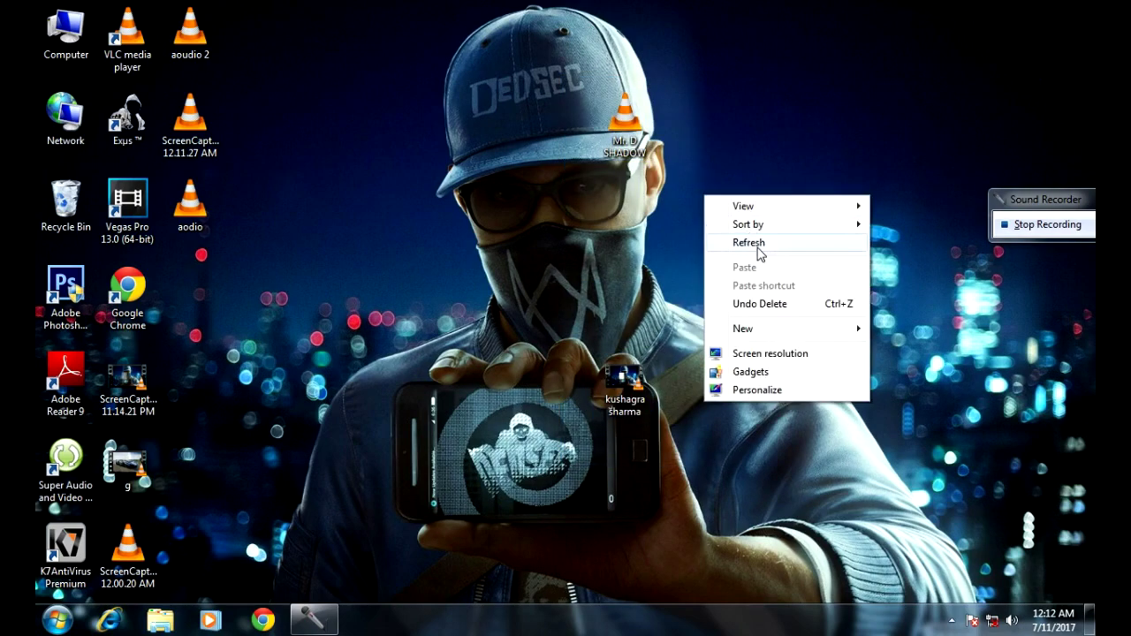
right_click(715, 198)
click(749, 247)
right_click(695, 204)
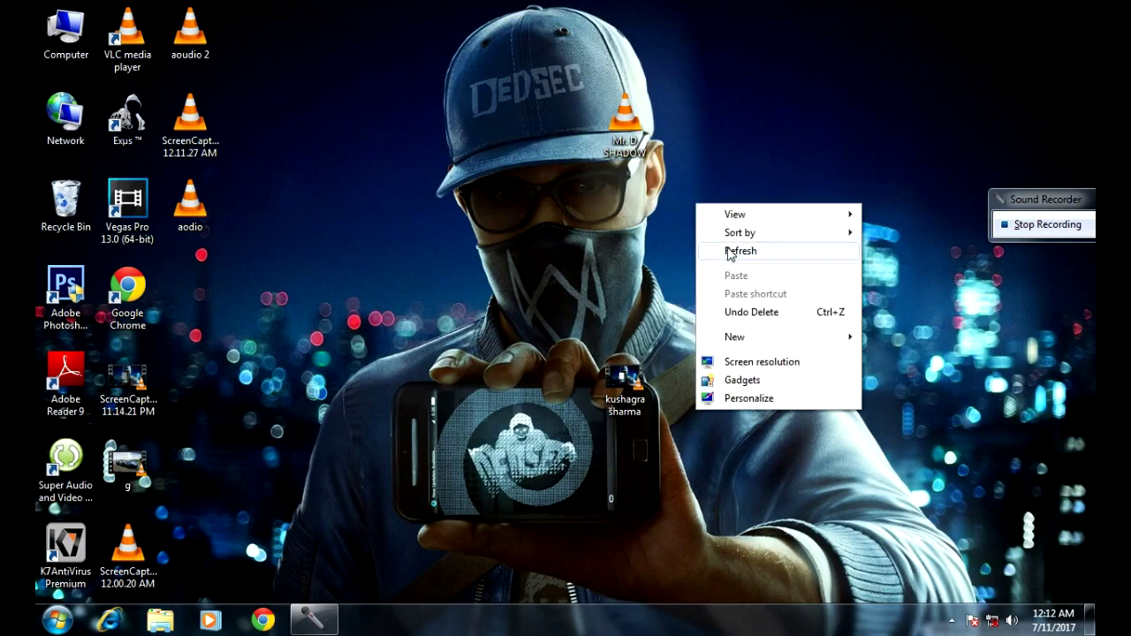
click(729, 250)
drag(542, 67, 759, 460)
right_click(688, 251)
click(733, 307)
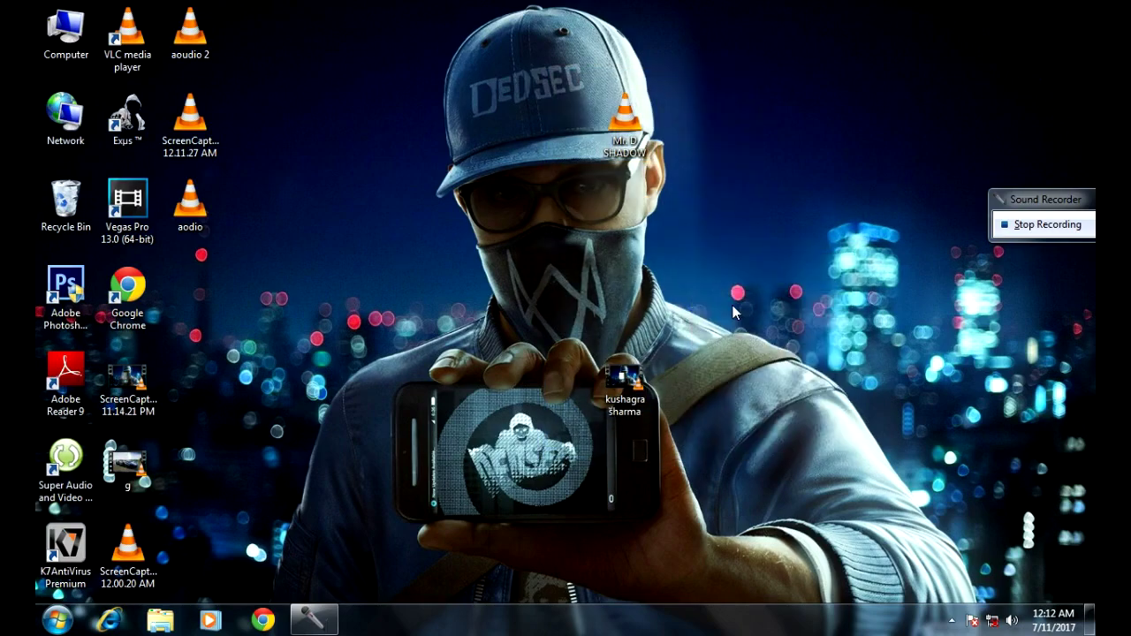
click(1046, 226)
click(931, 547)
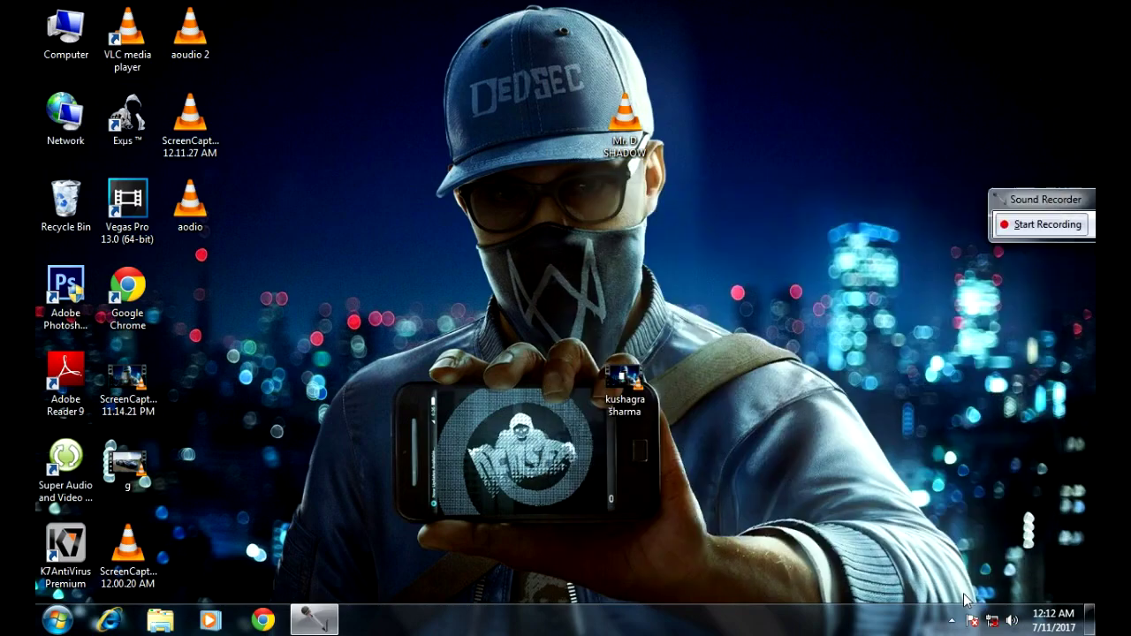